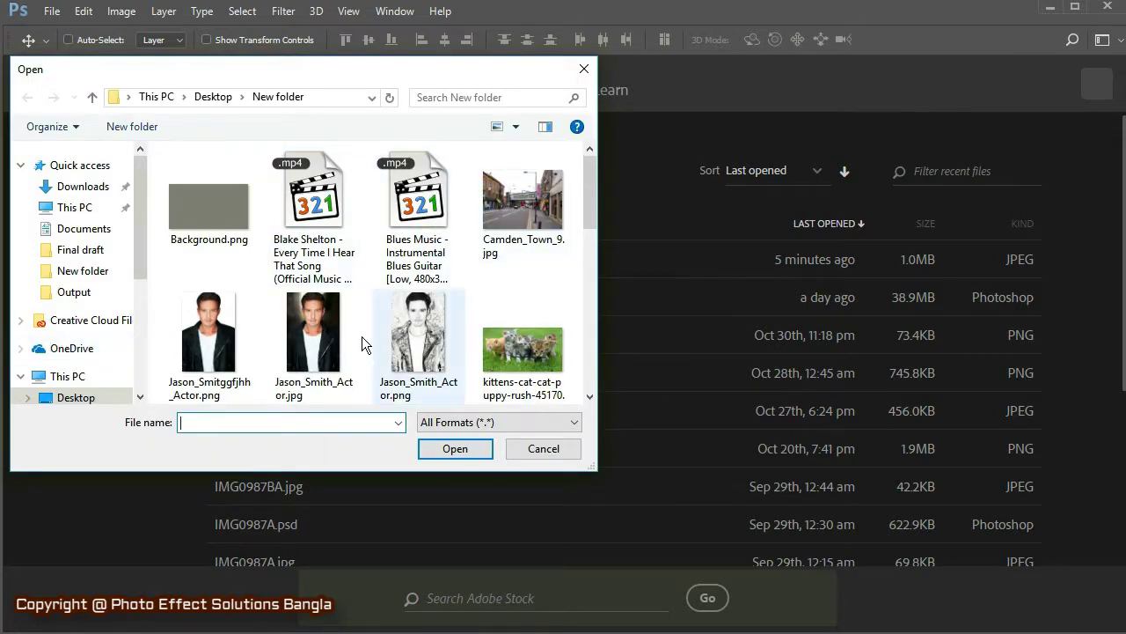
Choose Jason_Smith_Actor.jpg in Desktop > New folder as the file to open.
left_click(318, 347)
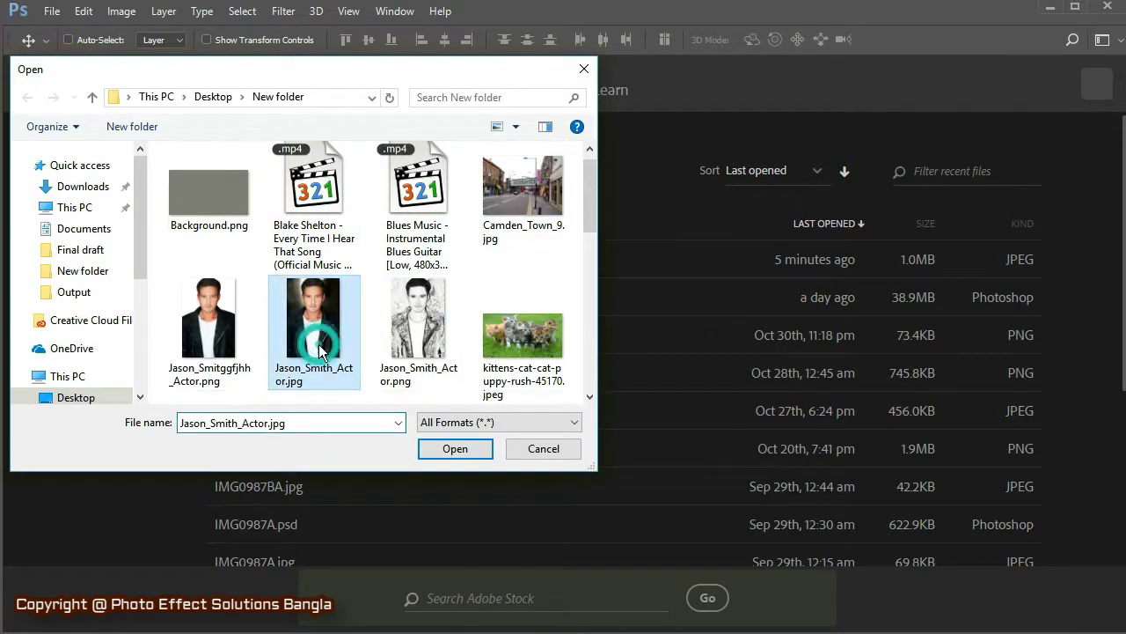
Open the actor portrait and duplicate its Background layer as Layer 1 with Ctrl+J.
left_click(431, 449)
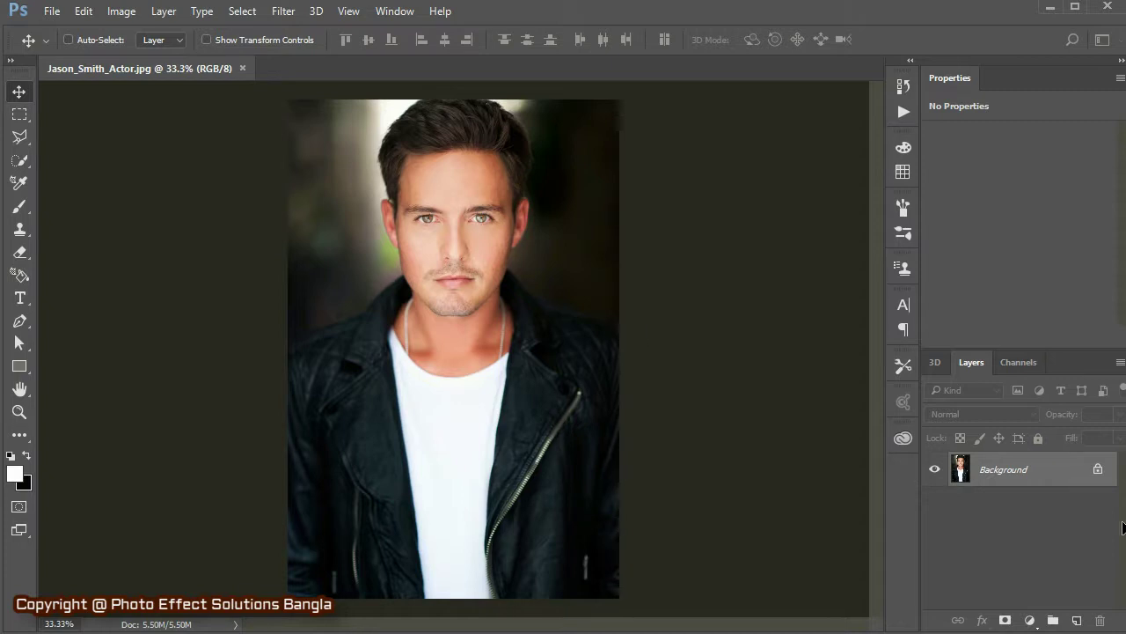
left_click(1009, 470)
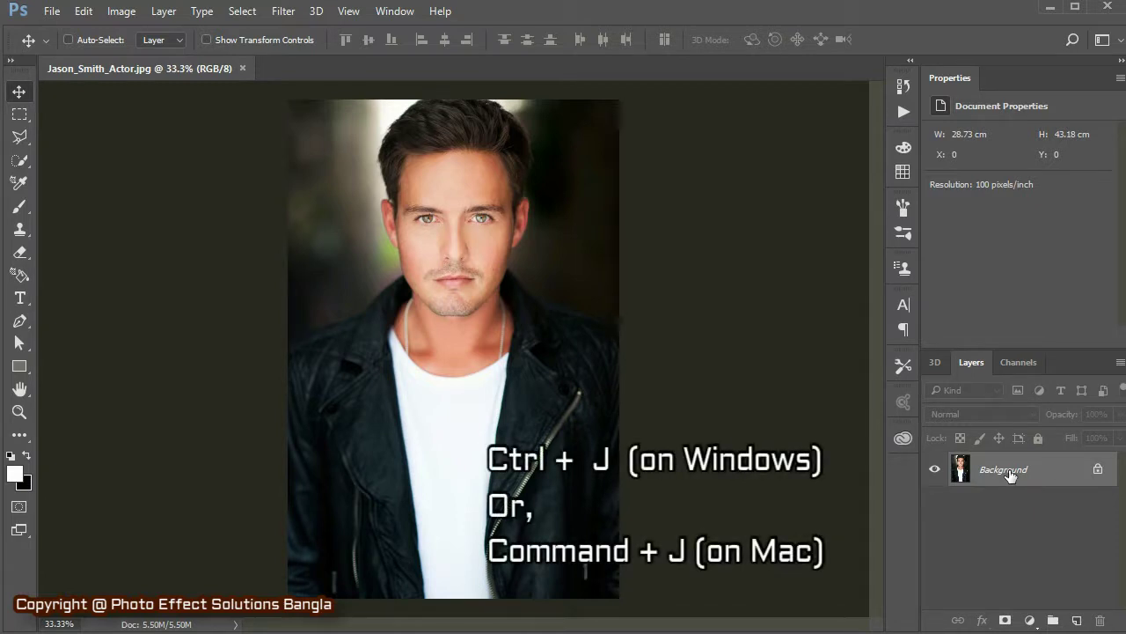
key("ctrl+j")
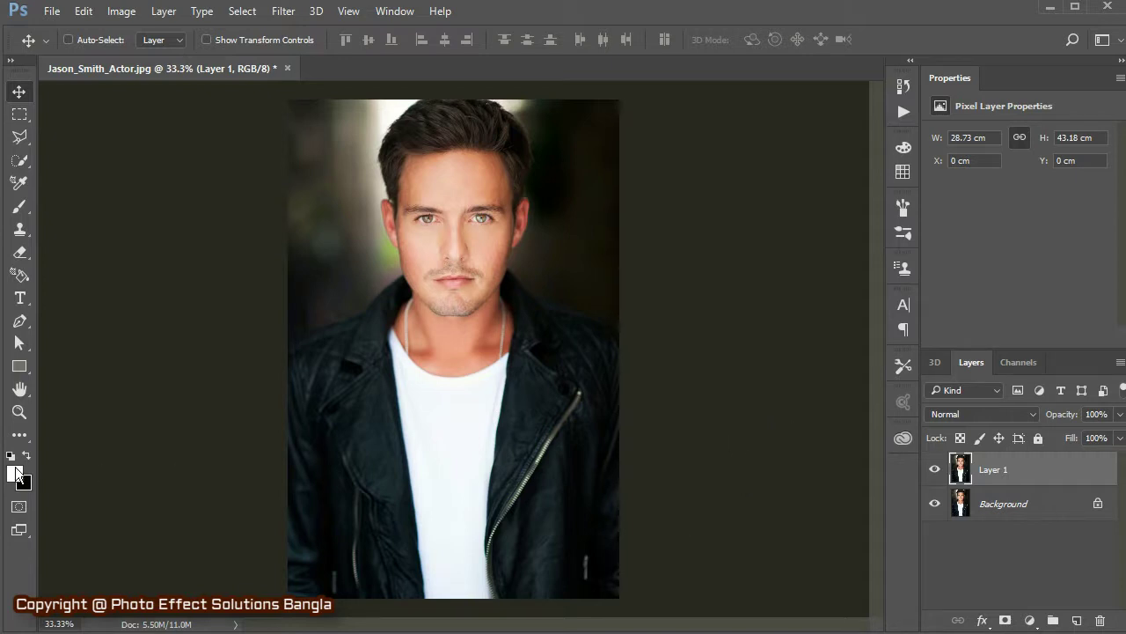
Switch to the Pen Tool and zoom in on the portrait's left shoulder.
left_click(20, 326)
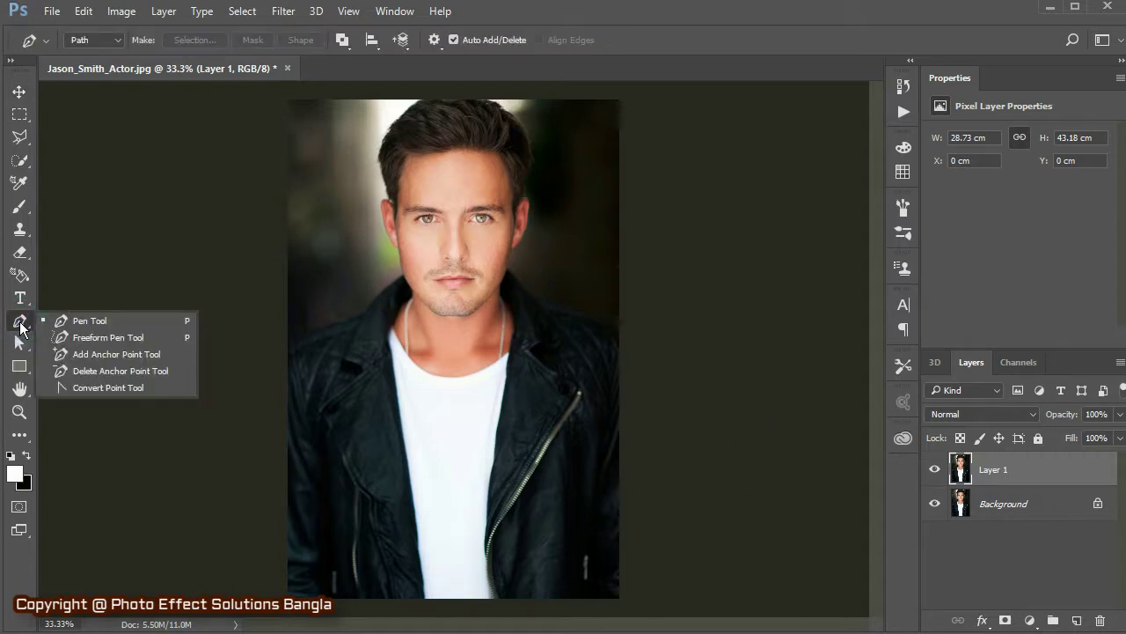
left_click(77, 320)
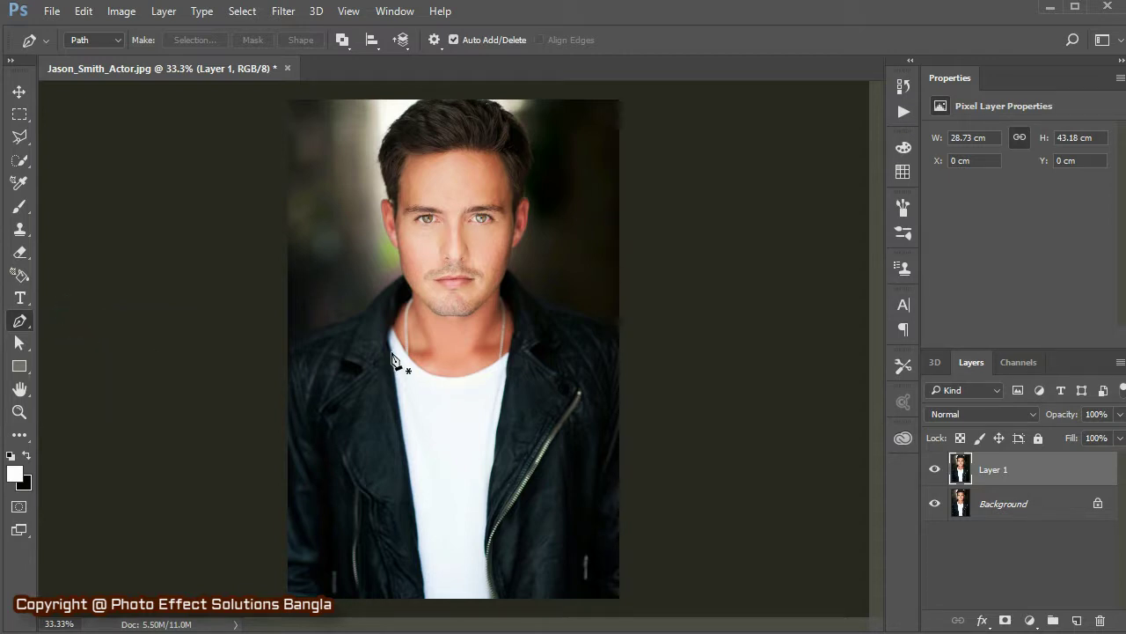
scroll(393, 359, "up", 2)
scroll(393, 360, "up", 3)
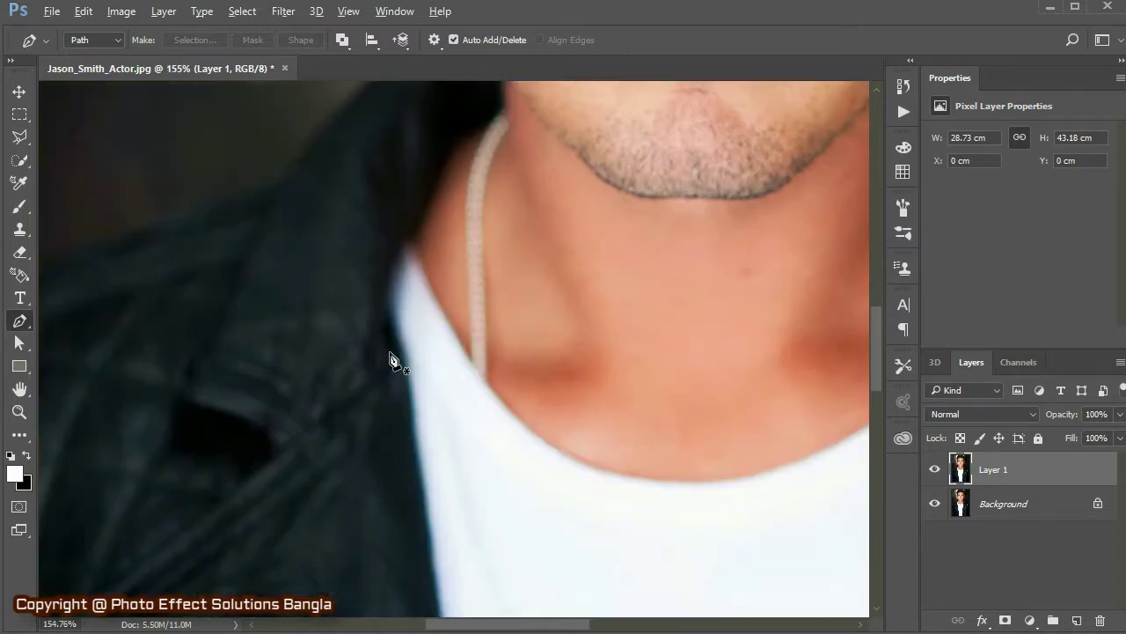
scroll(393, 360, "down", 1)
scroll(392, 360, "down", 2)
scroll(392, 360, "down", 1)
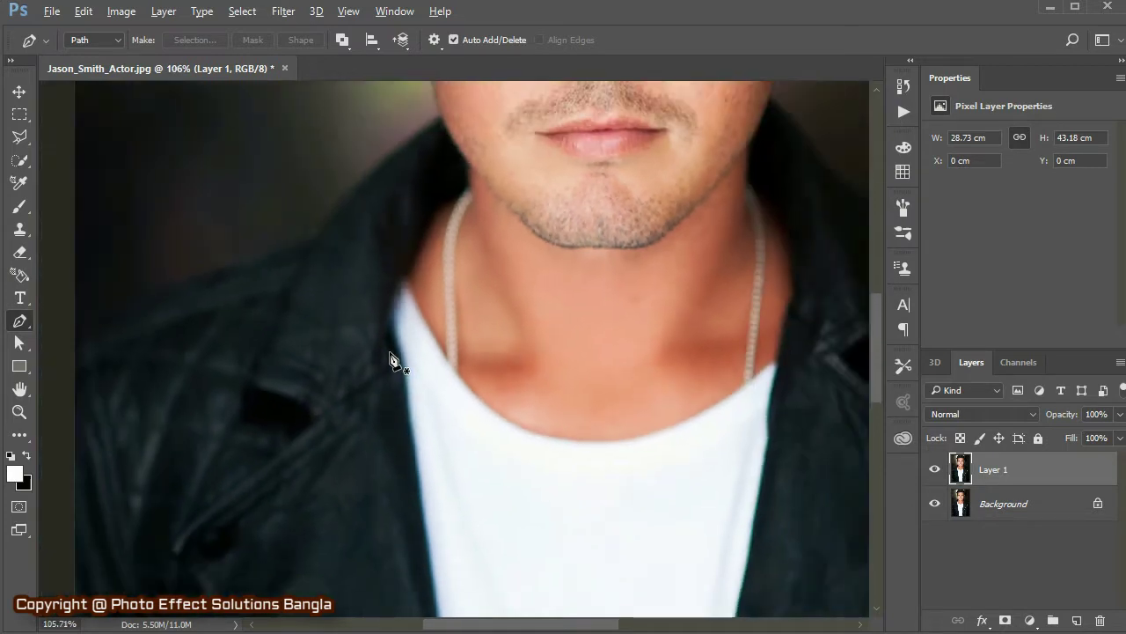
left_click_drag(874, 370, 874, 355)
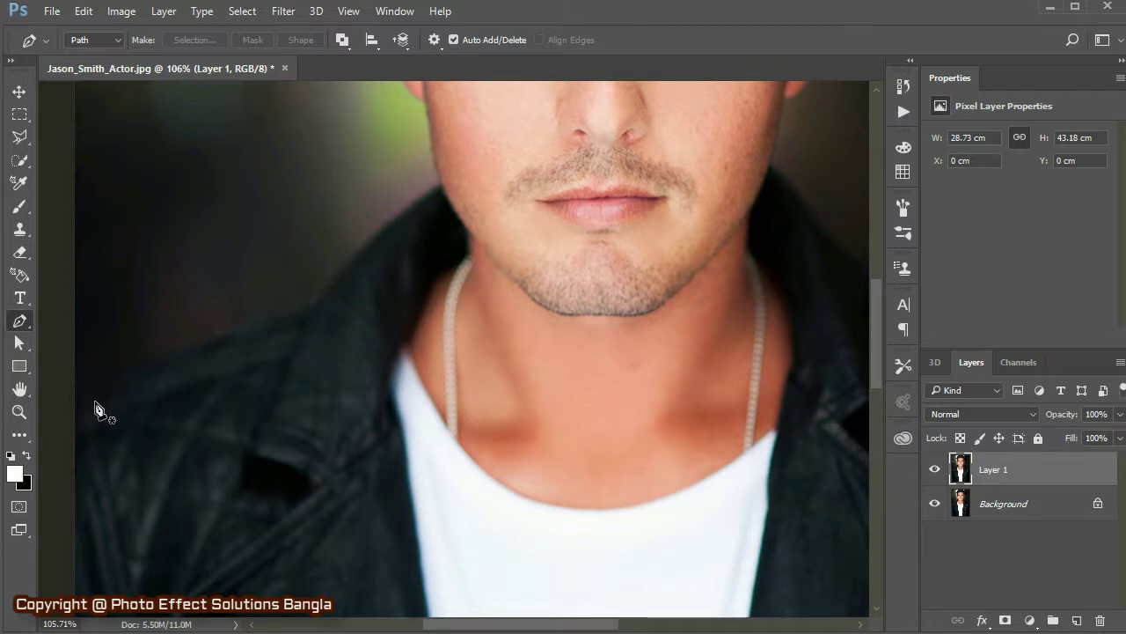
Place path anchors along the left shoulder, jacket collar, jaw and side of the face.
left_click(76, 413)
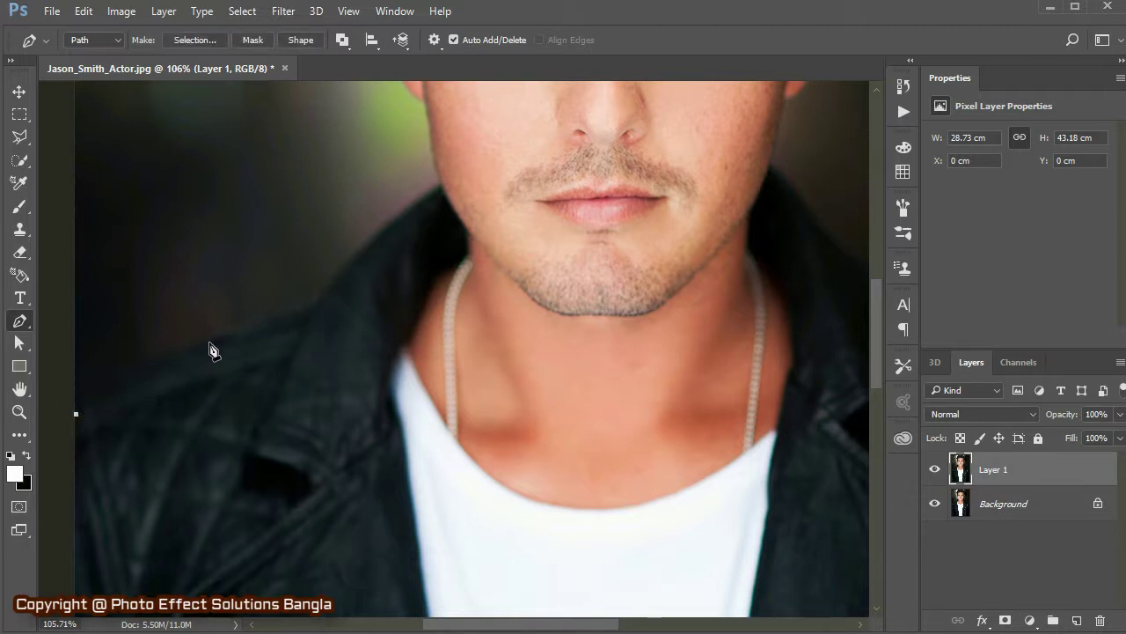
left_click_drag(207, 342, 272, 323)
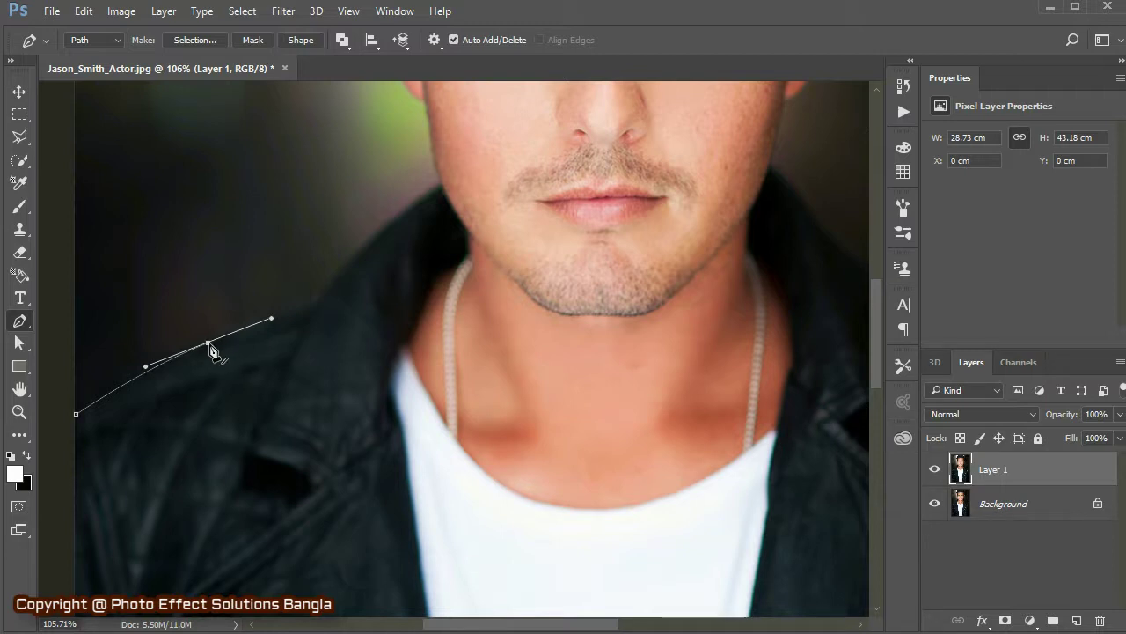
left_click(208, 343, "alt")
left_click(323, 291)
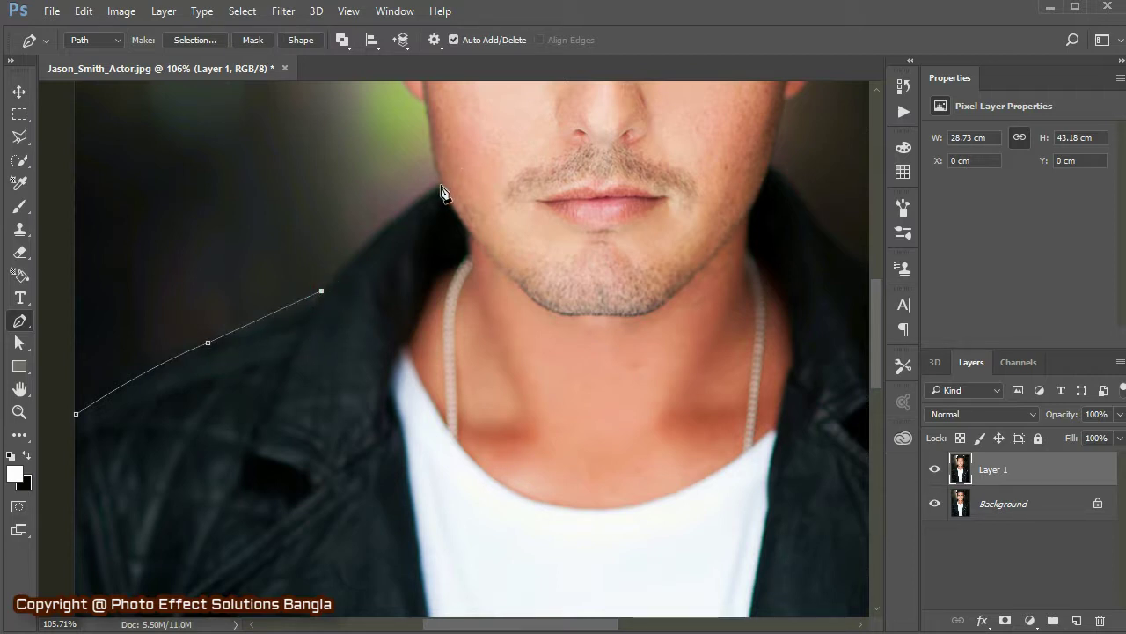
left_click_drag(442, 185, 491, 165)
left_click(442, 186, "alt")
left_click_drag(874, 370, 877, 315)
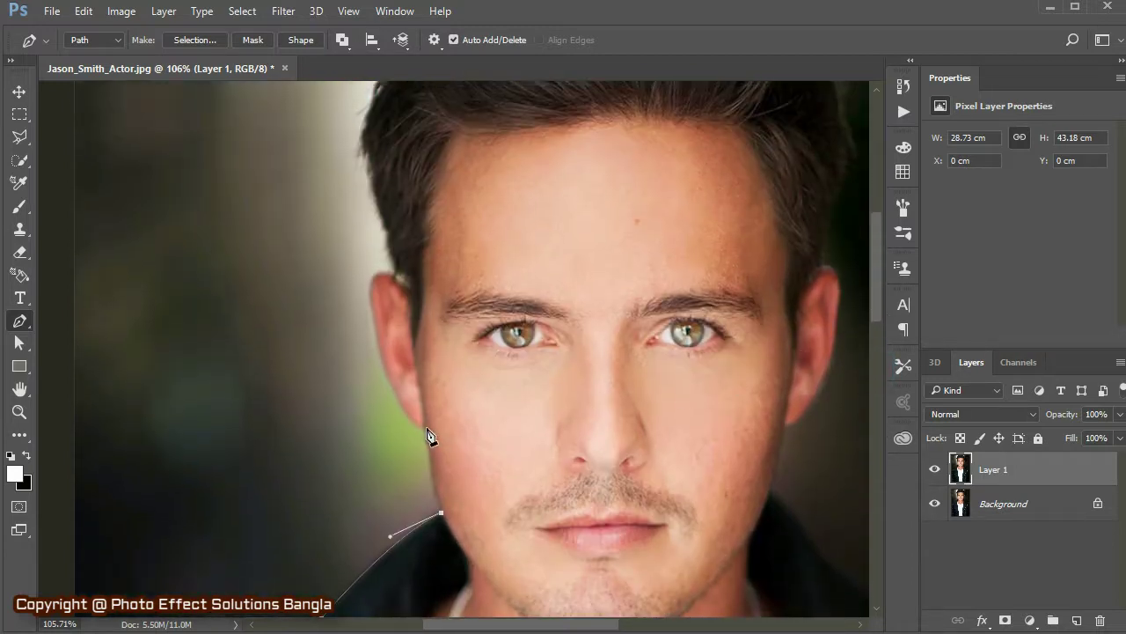
left_click_drag(425, 429, 412, 324)
Trace the path around the left ear and up the left hairline toward the crown.
left_click(426, 430, "alt")
left_click_drag(381, 359, 353, 277)
left_click_drag(393, 275, 440, 303)
left_click_drag(876, 303, 875, 249)
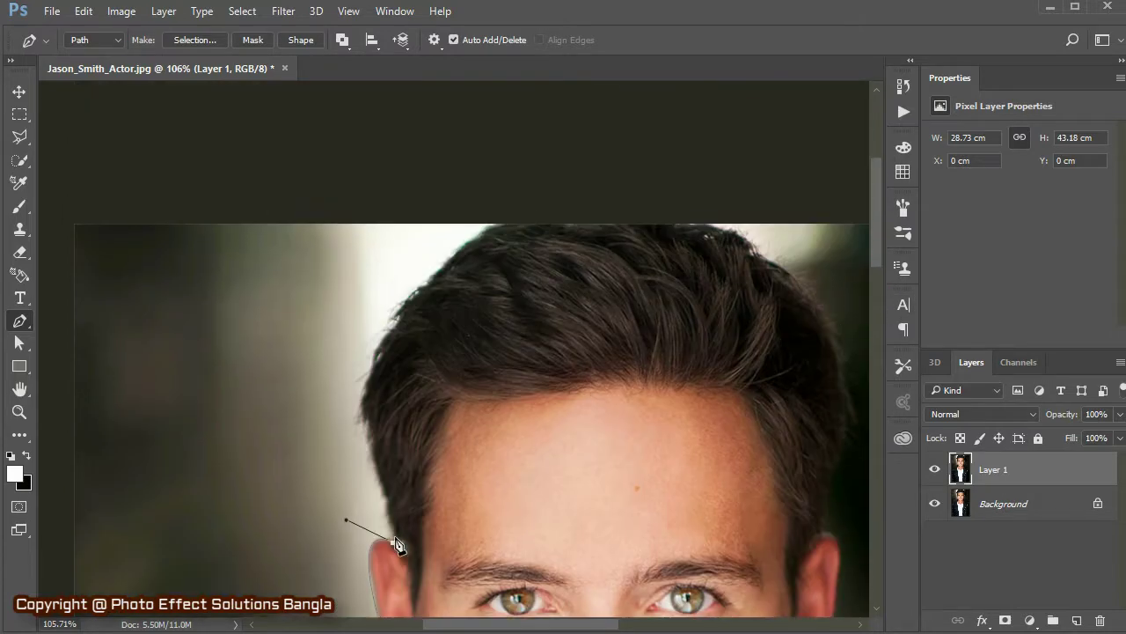
left_click(392, 543, "alt")
mouse_move(391, 528)
left_mouse_down()
mouse_move(365, 423)
mouse_move(370, 387)
left_mouse_up()
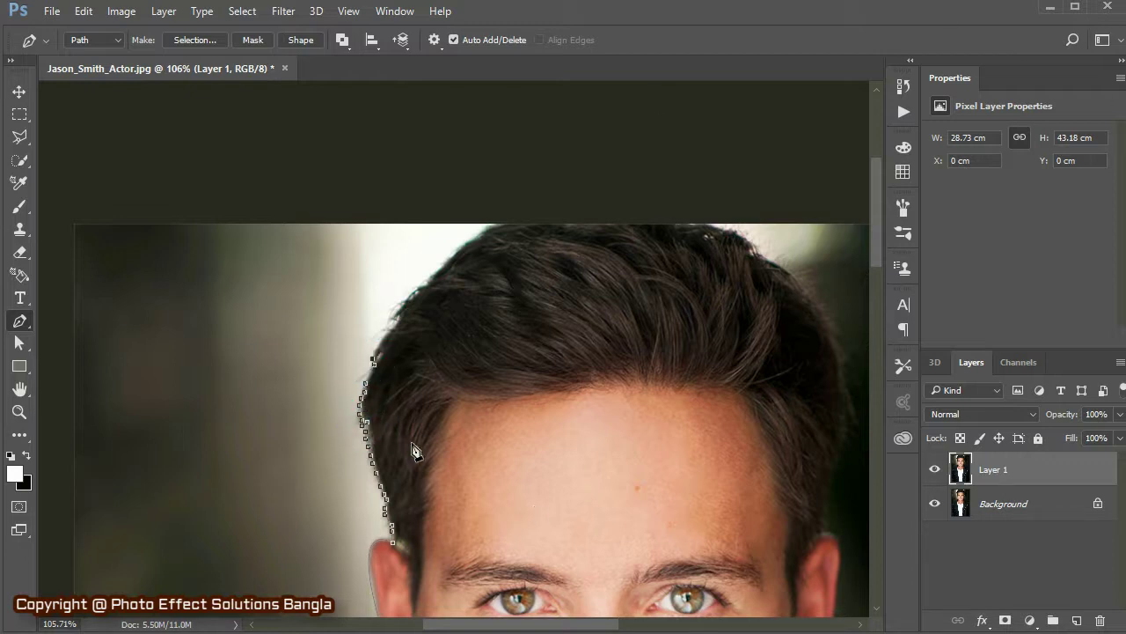
left_click_drag(376, 350, 445, 264)
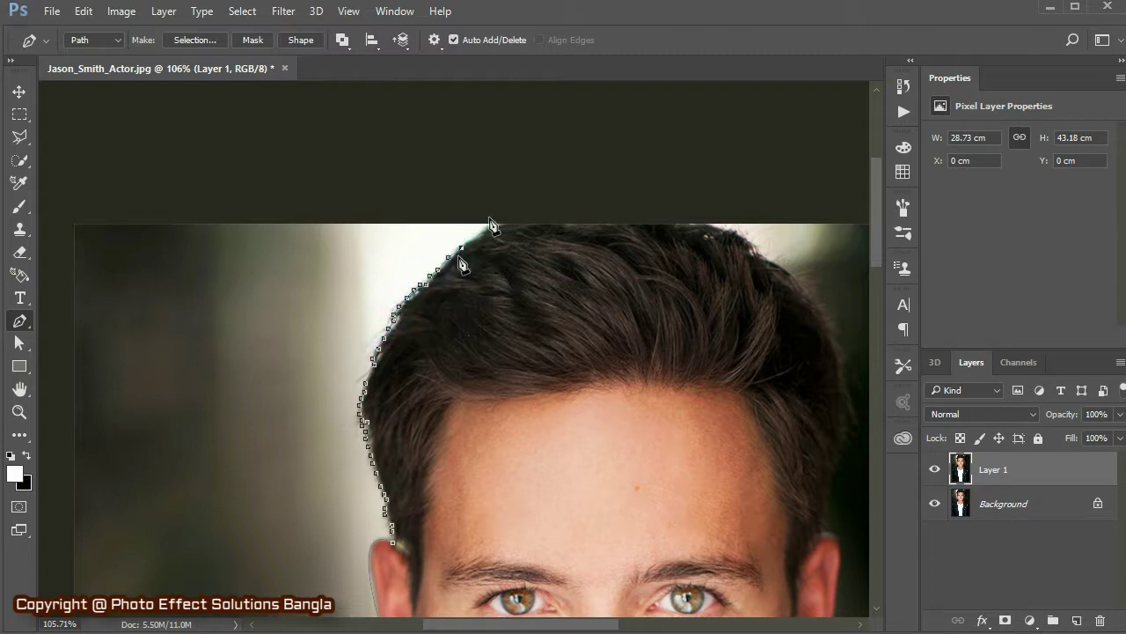
left_click_drag(490, 226, 496, 231)
scroll(402, 313, "right", 1)
scroll(402, 312, "right", 3)
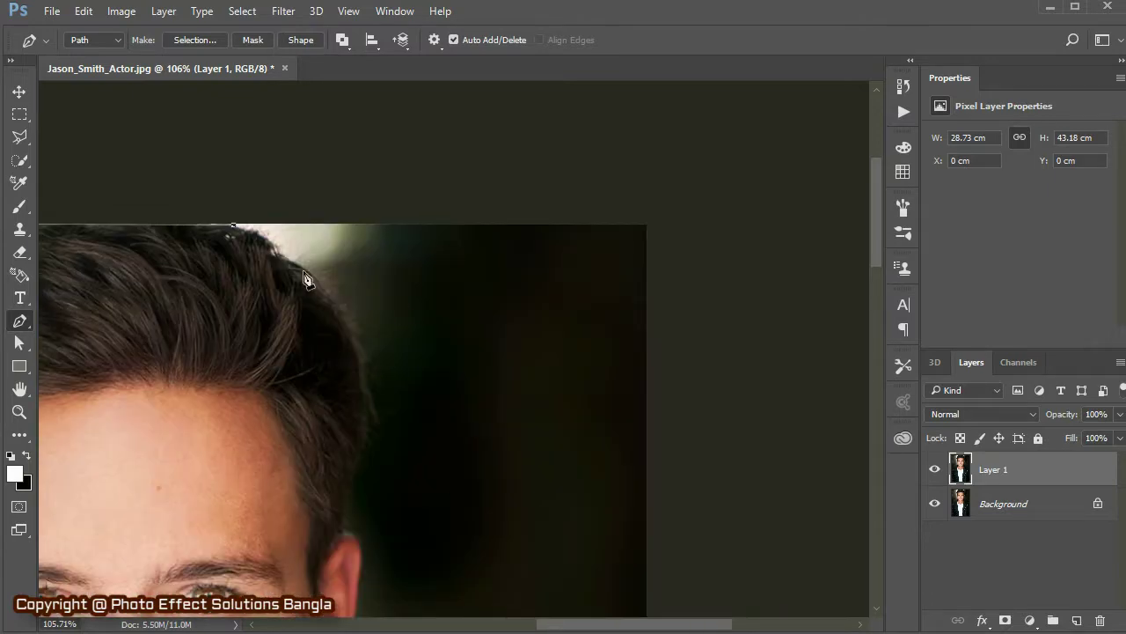
Trace anchors over the top of the hair and down its right edge to the ear.
left_click_drag(246, 230, 278, 248)
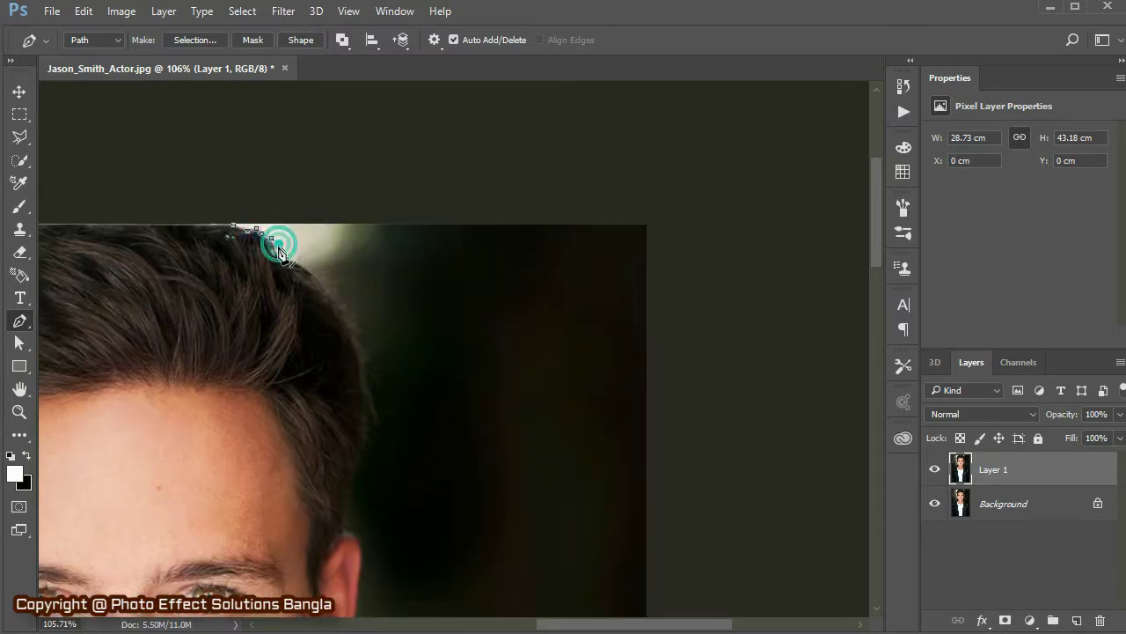
left_click(288, 256)
left_click(332, 288)
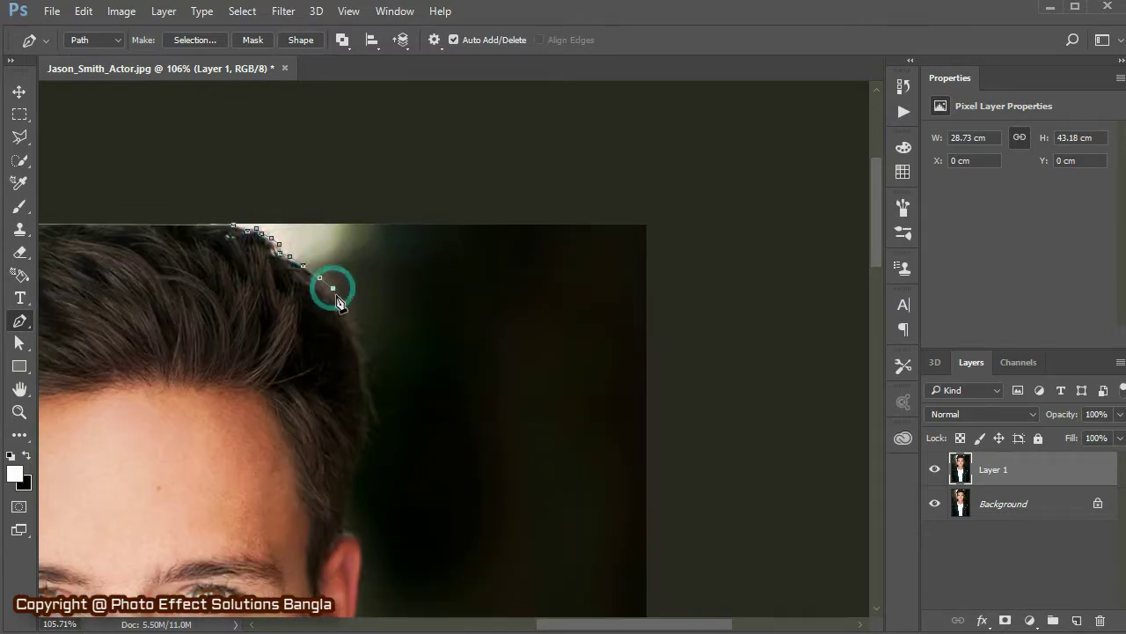
left_click(346, 315)
left_click(353, 332)
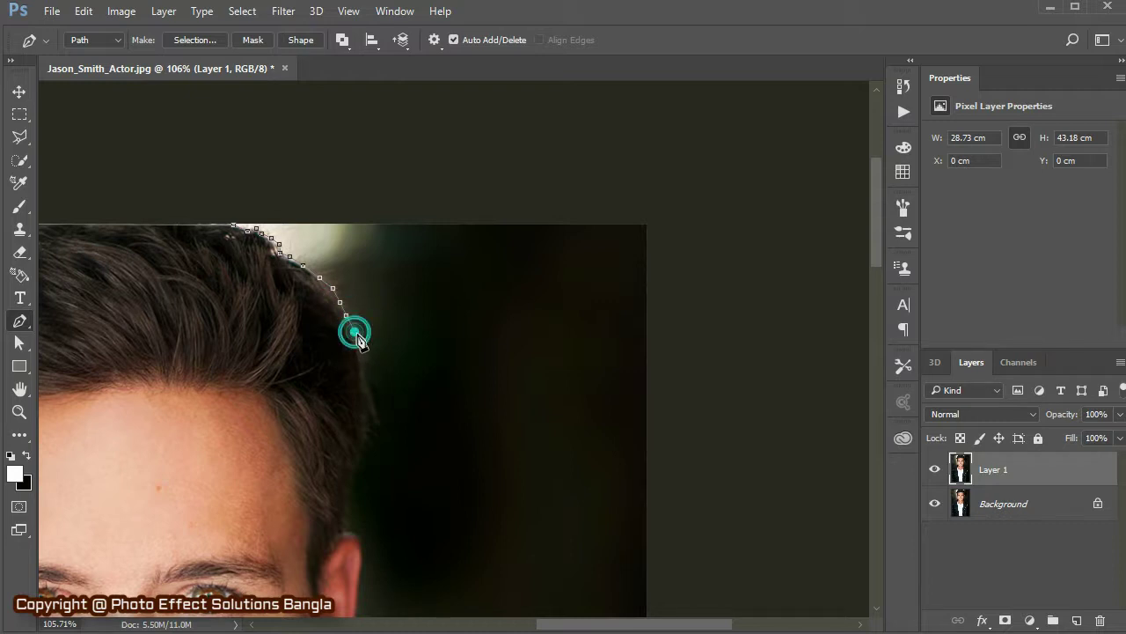
left_click(367, 358)
left_click(369, 380)
left_click(375, 408)
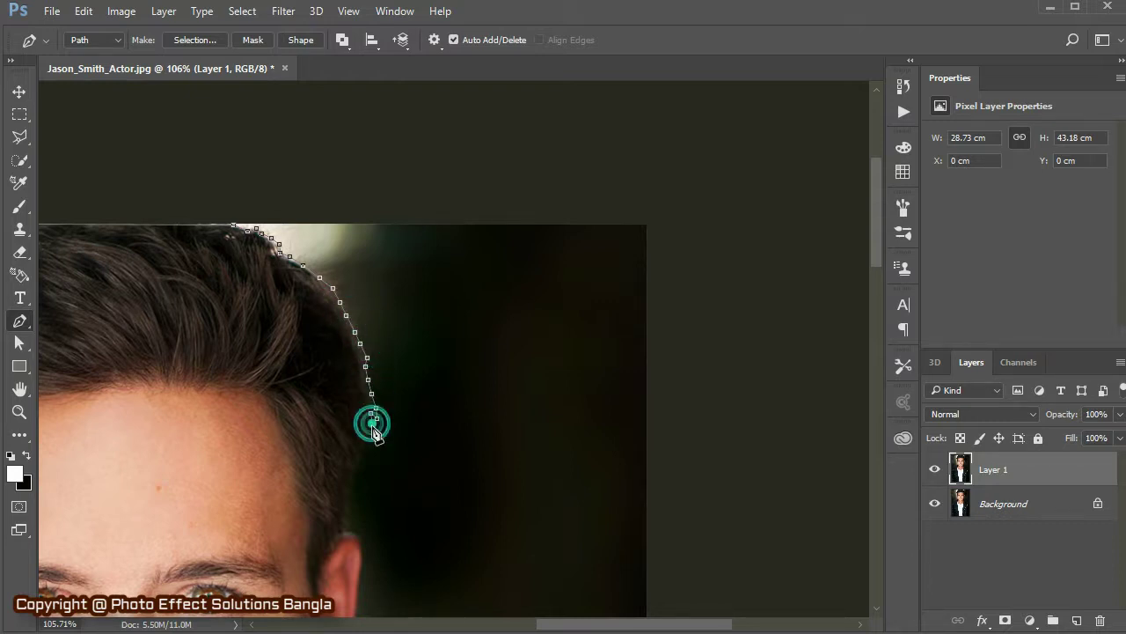
left_click(367, 443)
left_click(355, 473)
left_click(351, 489)
left_click(347, 501)
left_click(345, 533)
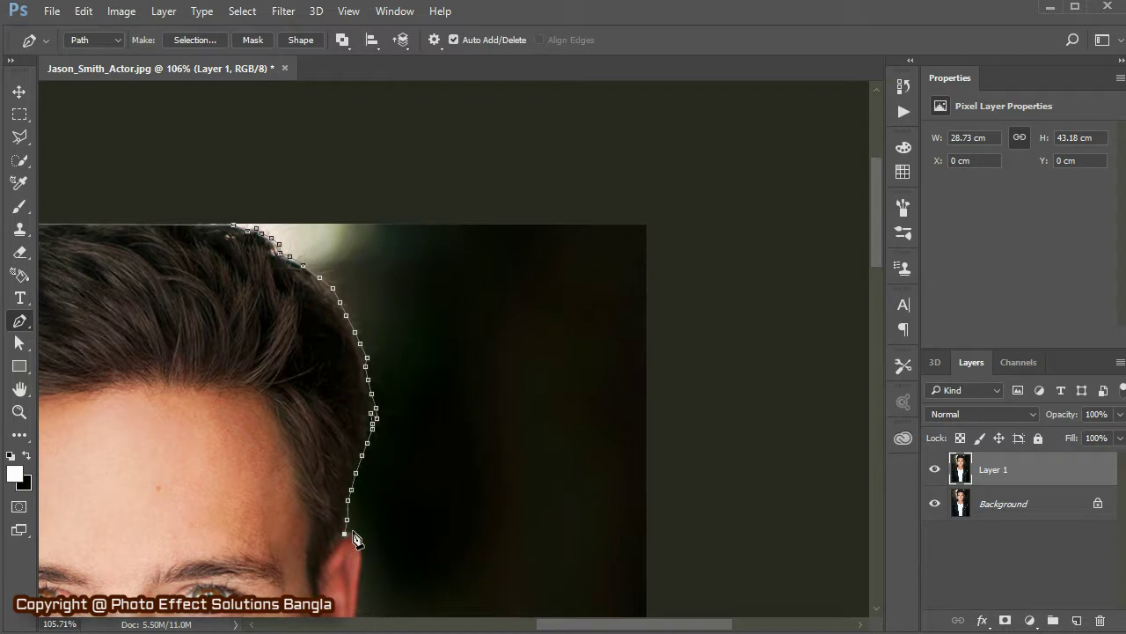
left_click(354, 532)
Continue the path around the right ear to a corner point at the jaw.
left_click_drag(876, 235, 875, 297)
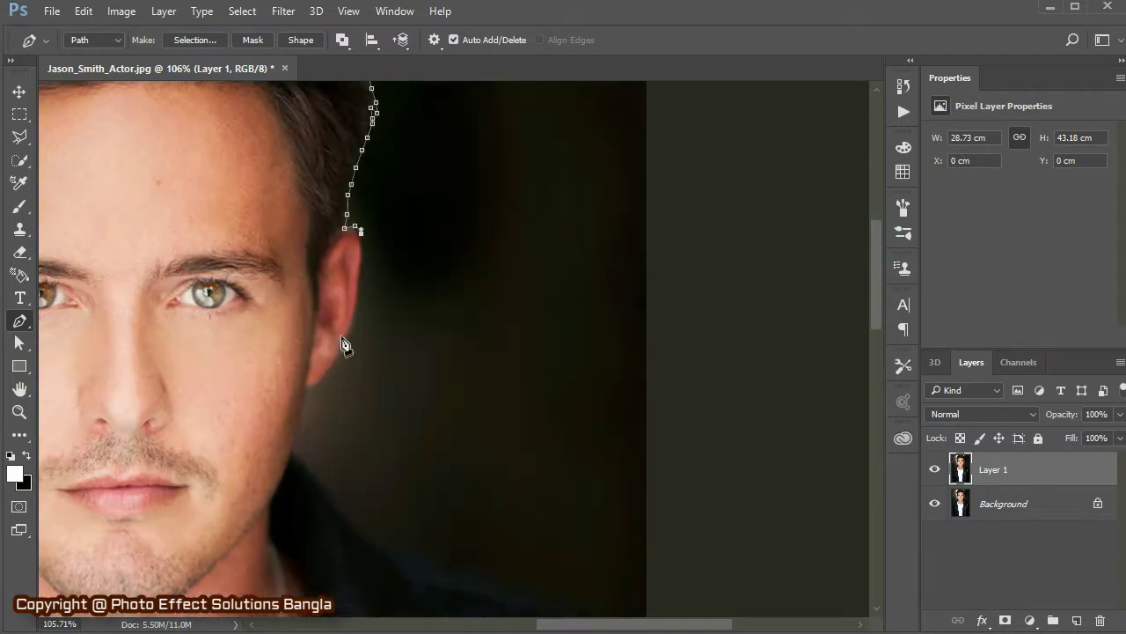
left_click(359, 272)
left_click(359, 271, "alt")
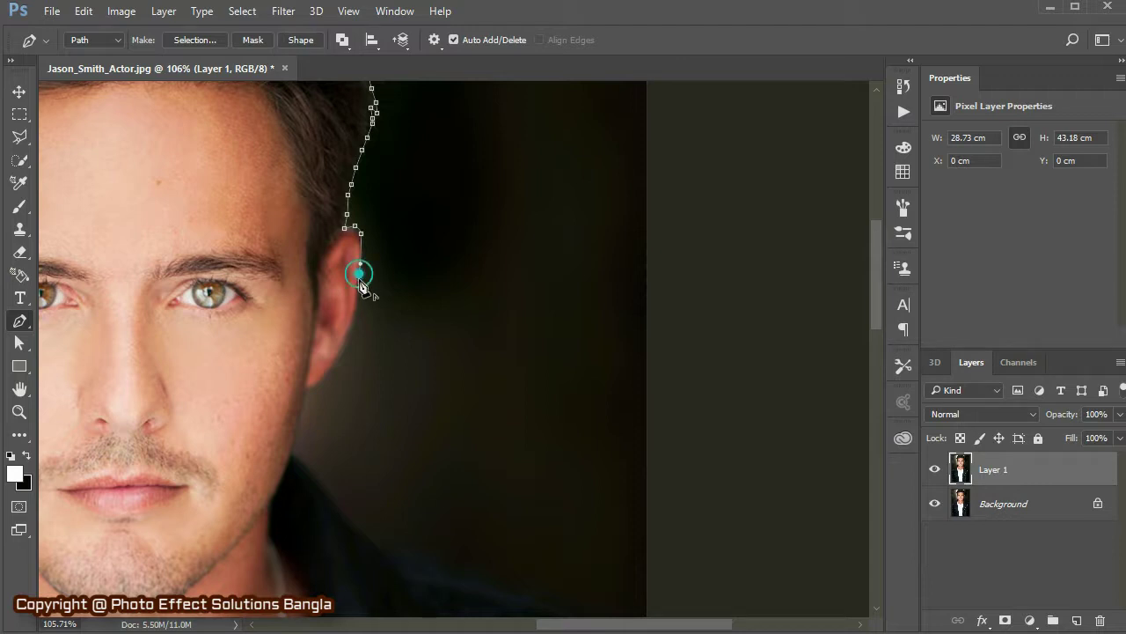
left_click(347, 334)
left_click(325, 377)
left_click(324, 377, "alt")
scroll(875, 301, "down", 5)
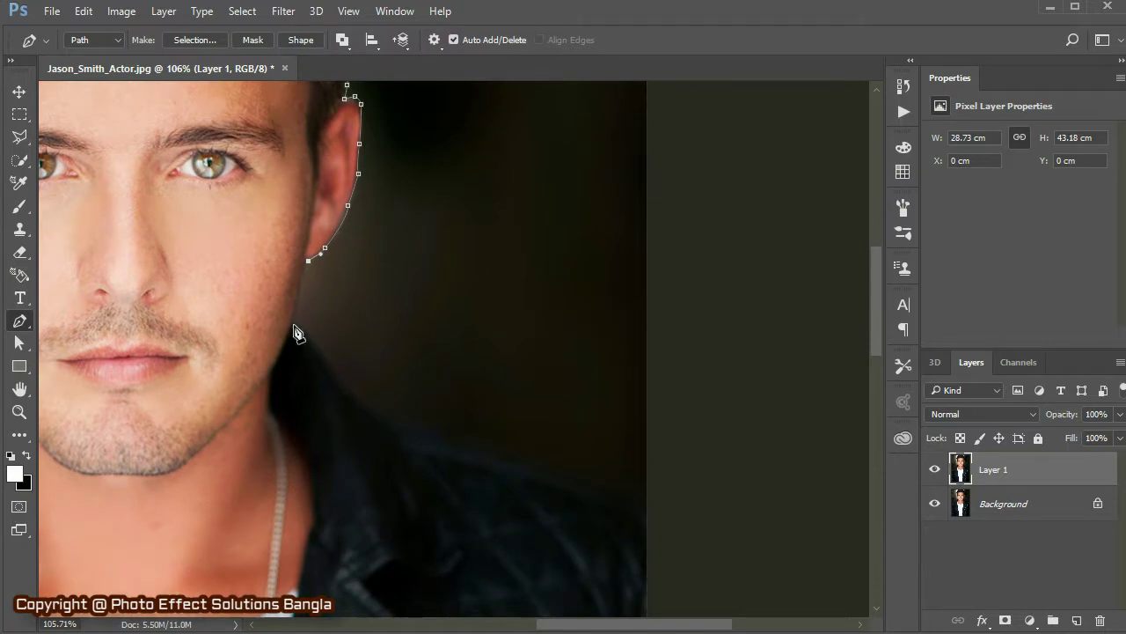
Trace the path down the right jawline, collar and shoulder to the image's right edge.
left_click(294, 322)
left_click_drag(348, 389, 353, 410)
left_click(374, 407)
left_click_drag(555, 471, 571, 479)
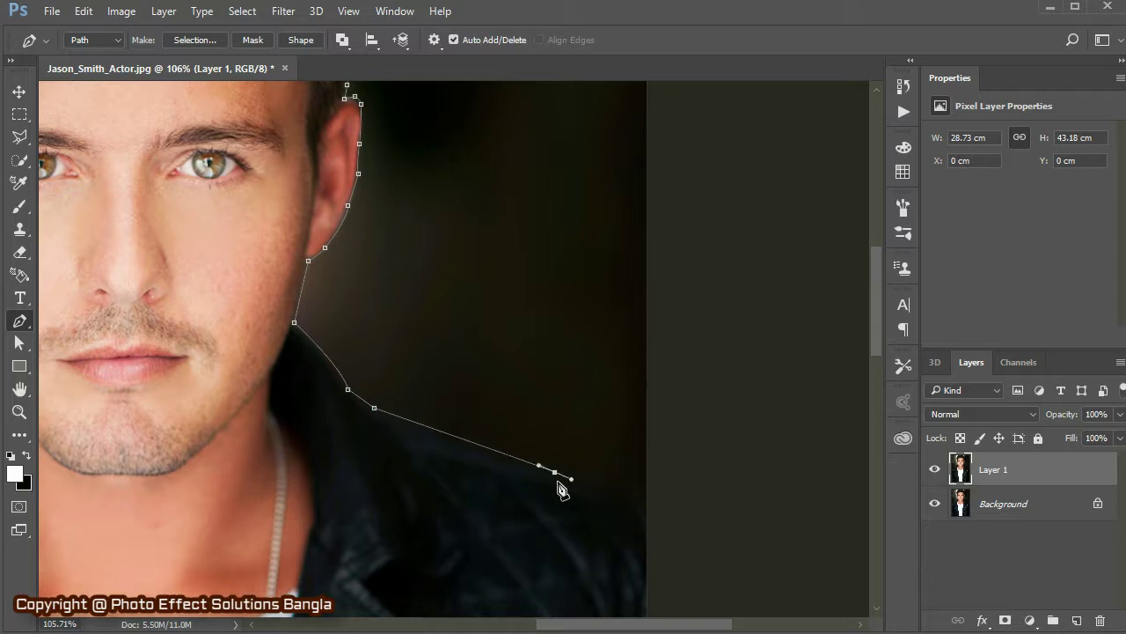
left_click(556, 472)
left_click_drag(646, 510, 650, 519)
Run the path up outside the right edge and across above the photo's top.
left_click(692, 421)
left_click(699, 238)
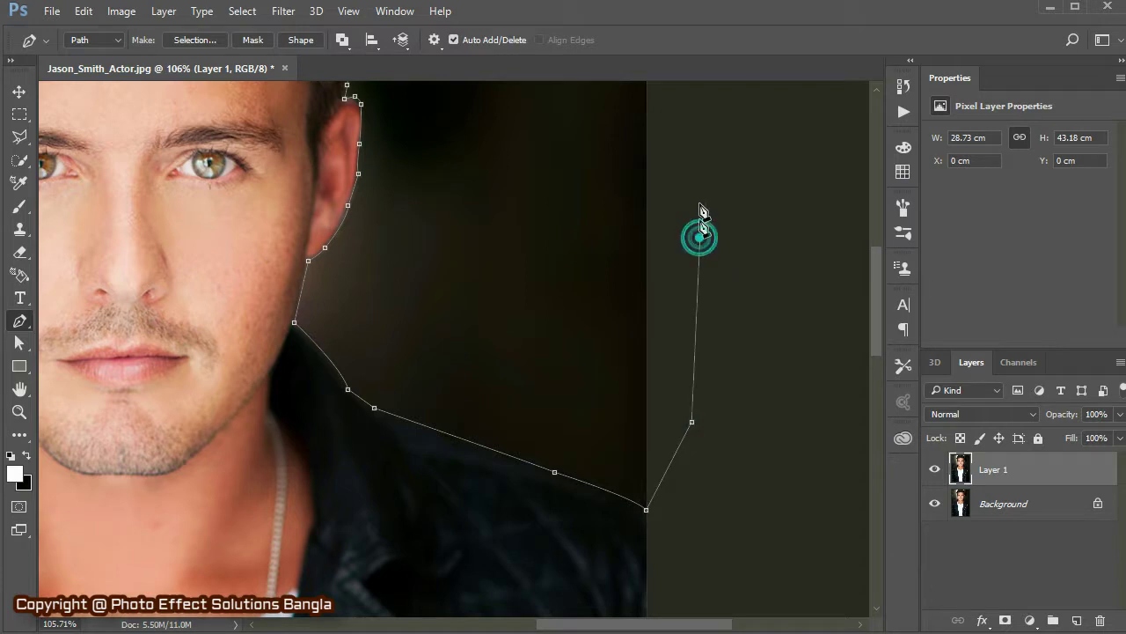
left_click(685, 129)
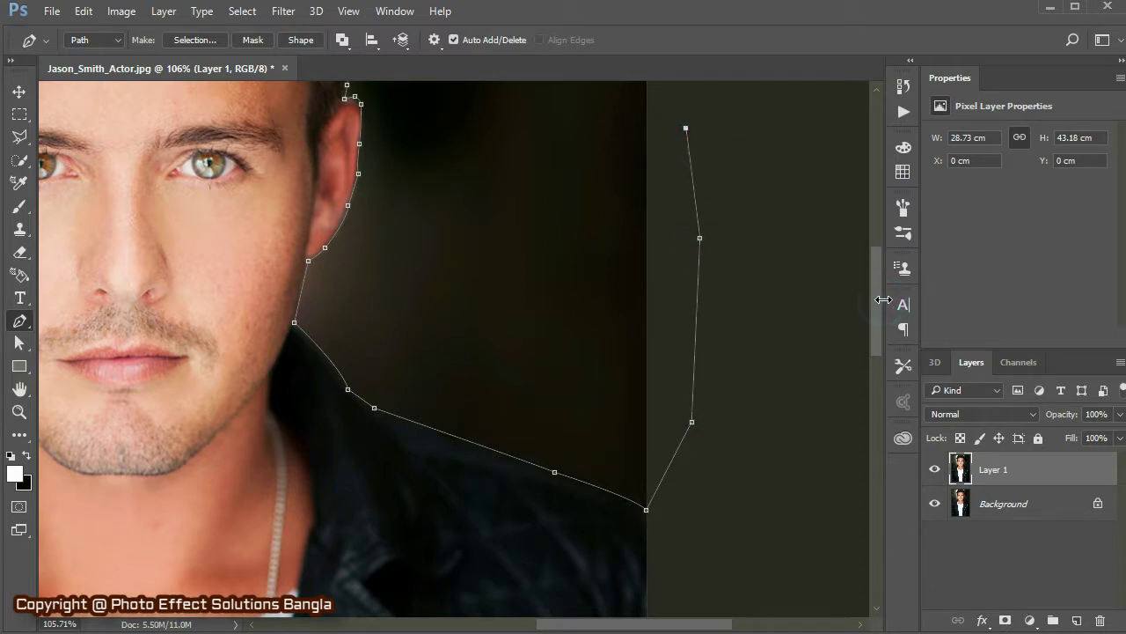
mouse_move(878, 298)
left_mouse_down()
mouse_move(874, 234)
mouse_move(819, 211)
left_mouse_up()
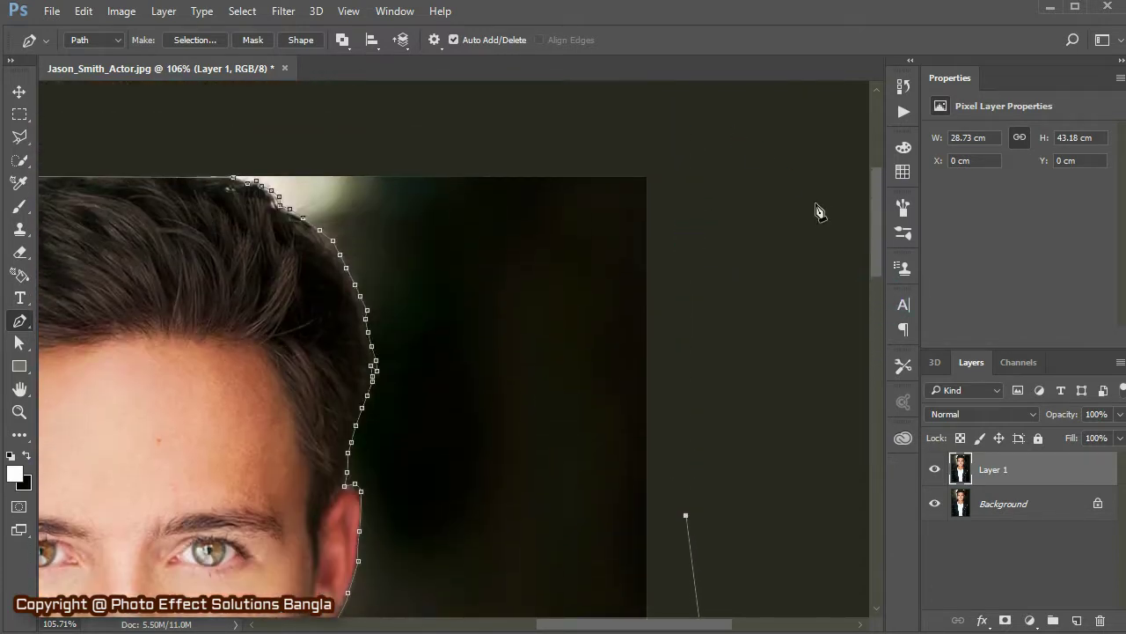
left_click(669, 135)
left_click(72, 126)
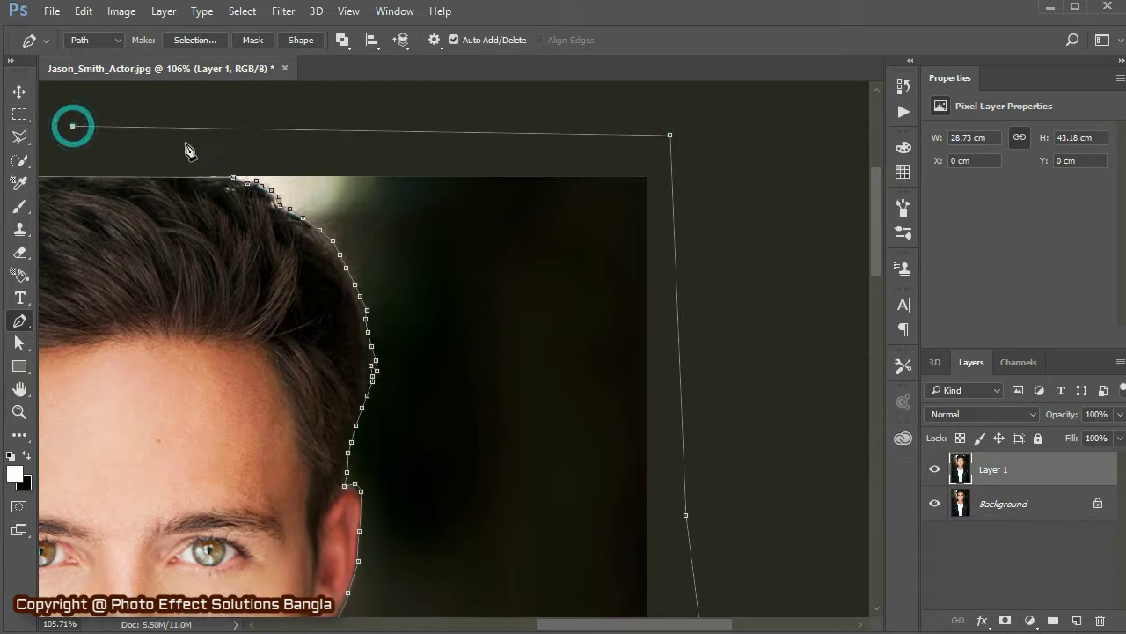
left_click_drag(587, 623, 407, 623)
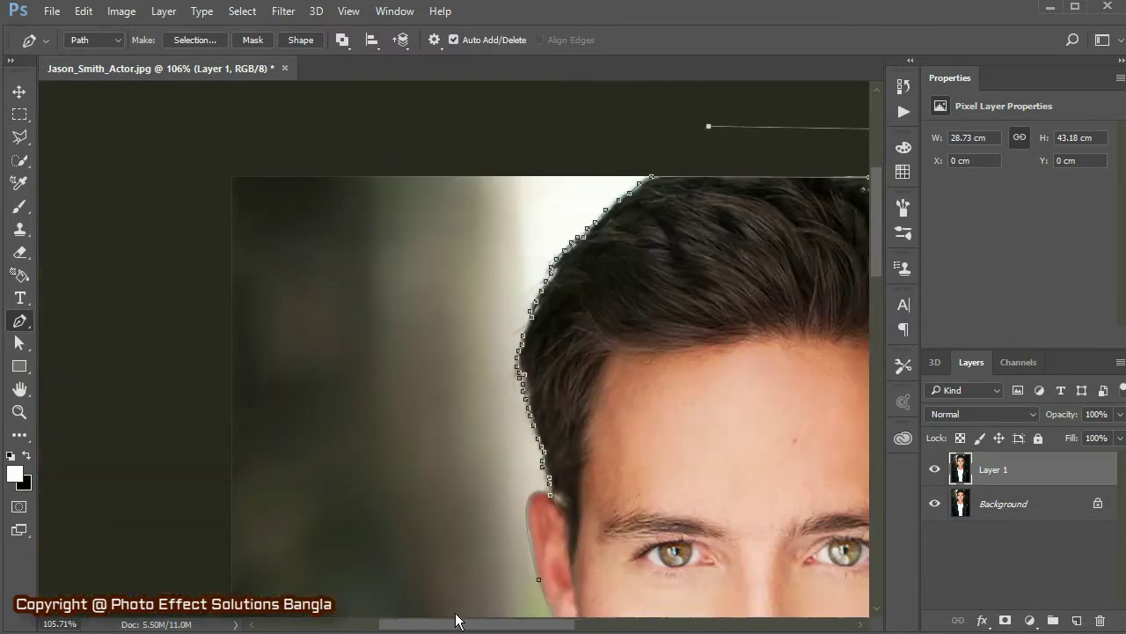
Bring the path down outside the left edge and close it at the shoulder start point.
left_click(354, 138)
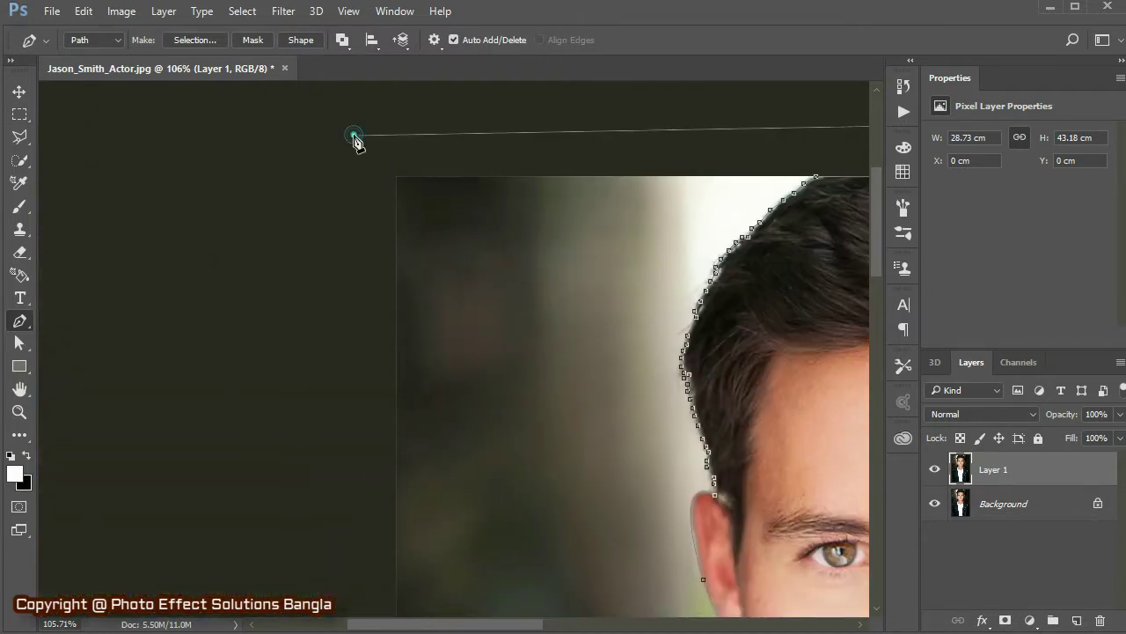
left_click(352, 376)
left_click(363, 533)
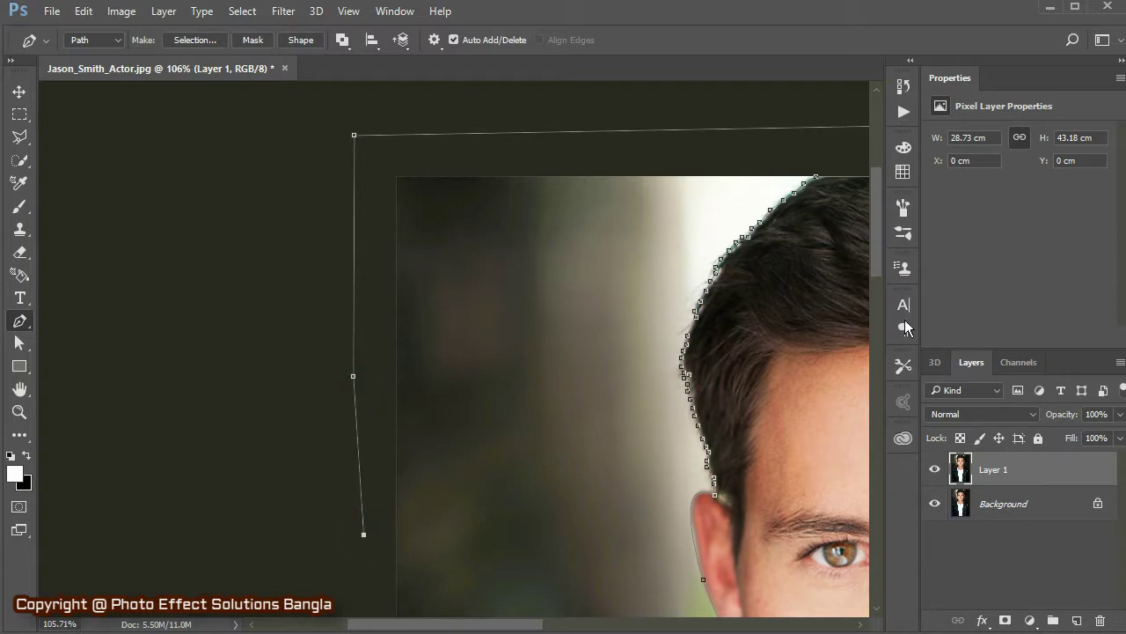
left_click_drag(878, 258, 874, 327)
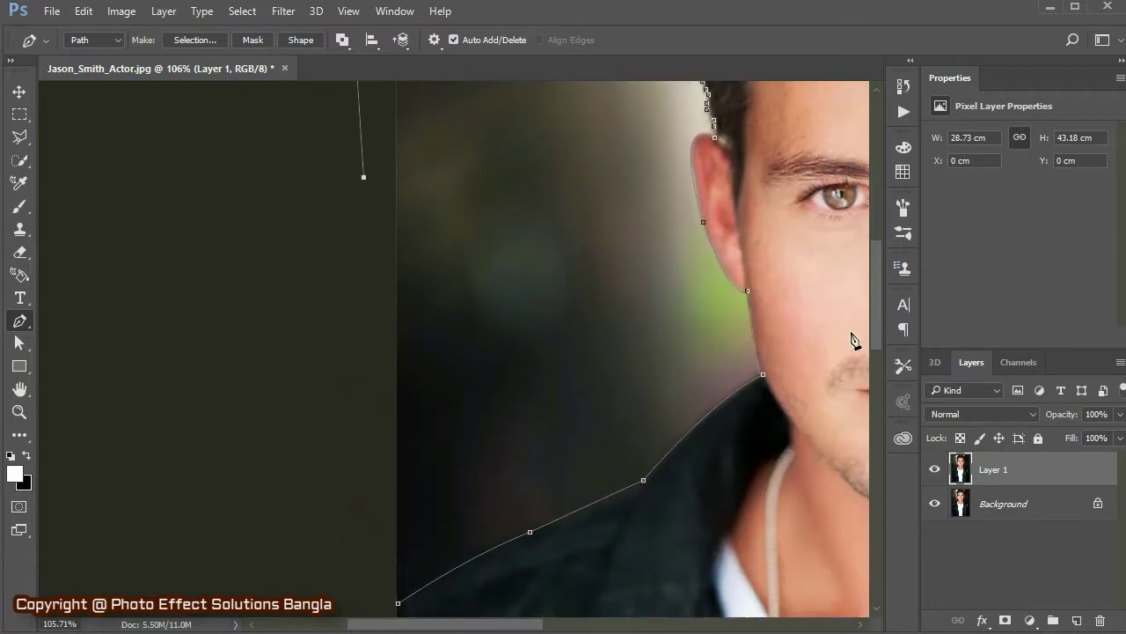
left_click(371, 326)
left_click(360, 517)
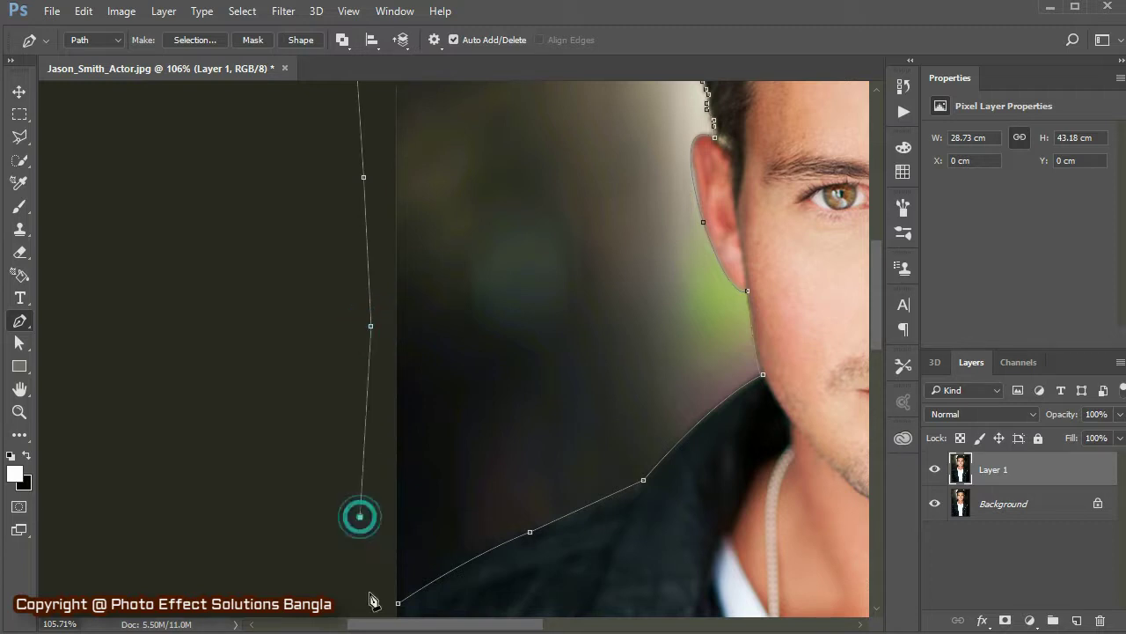
left_click(371, 605)
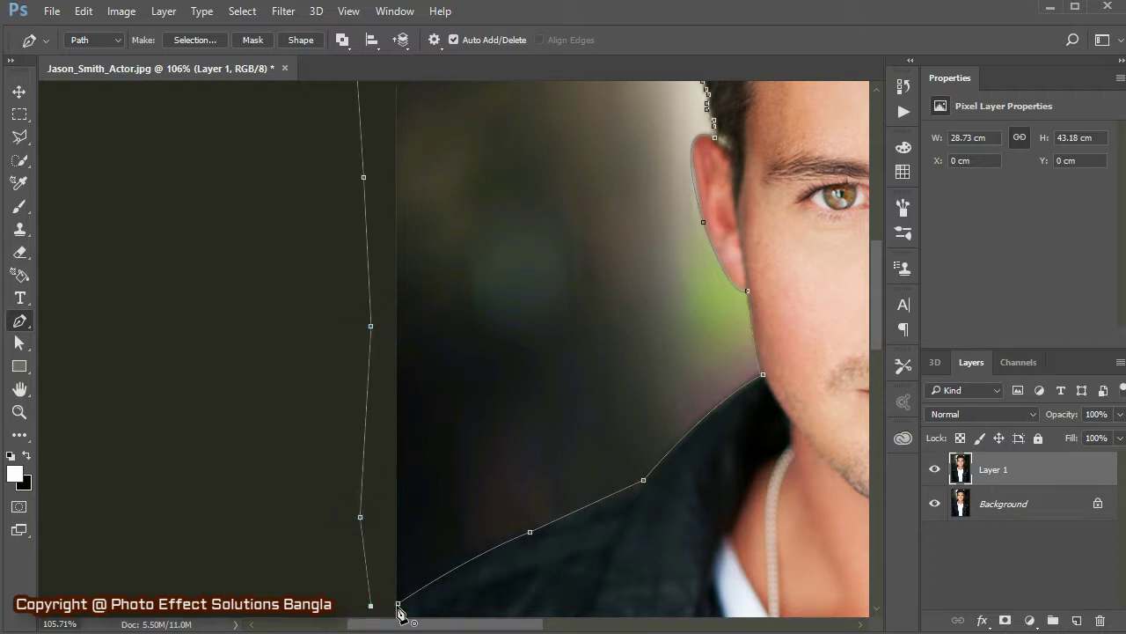
left_click(398, 604)
Pan and zoom out until the full portrait and its closed path are visible.
left_click_drag(528, 627, 631, 628)
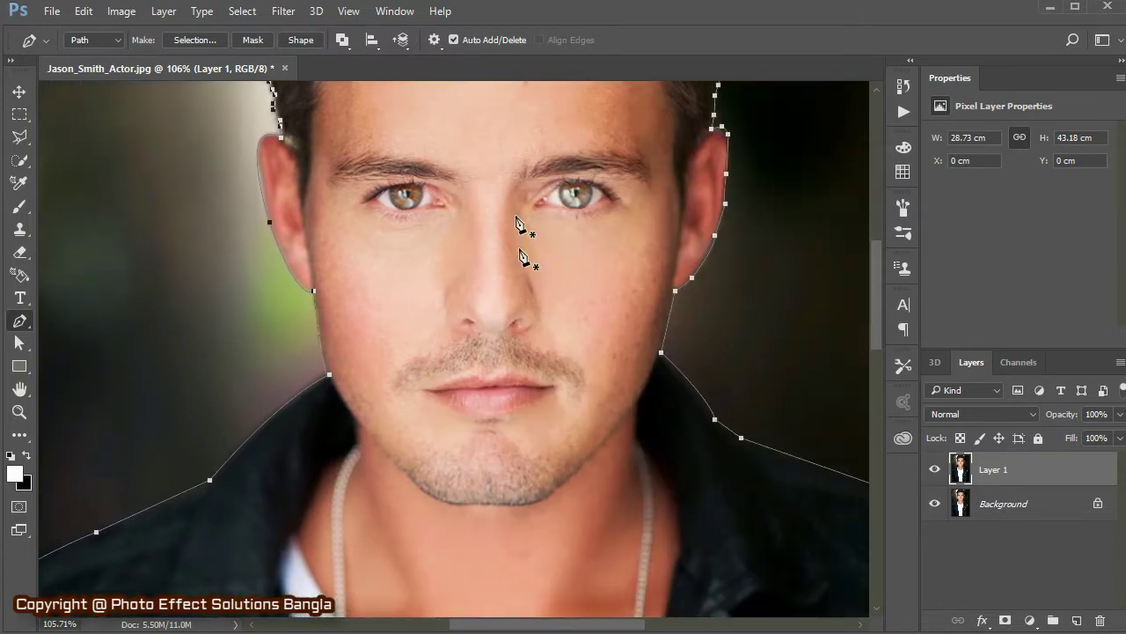
scroll(486, 185, "down", 2)
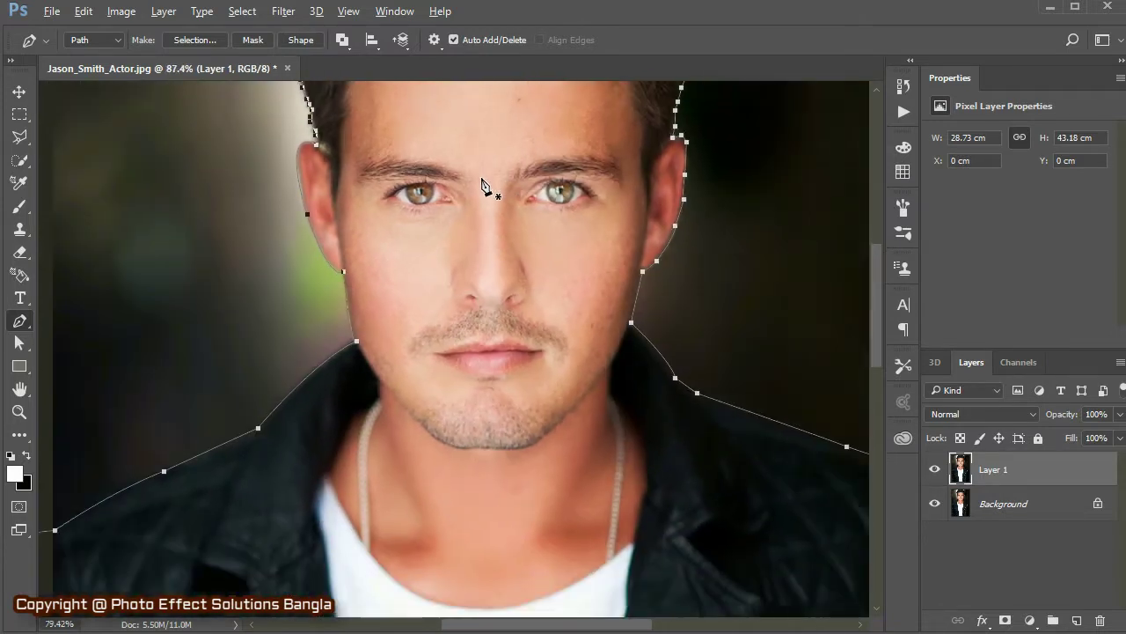
scroll(486, 189, "down", 3)
scroll(486, 189, "down", 2)
scroll(485, 189, "down", 1)
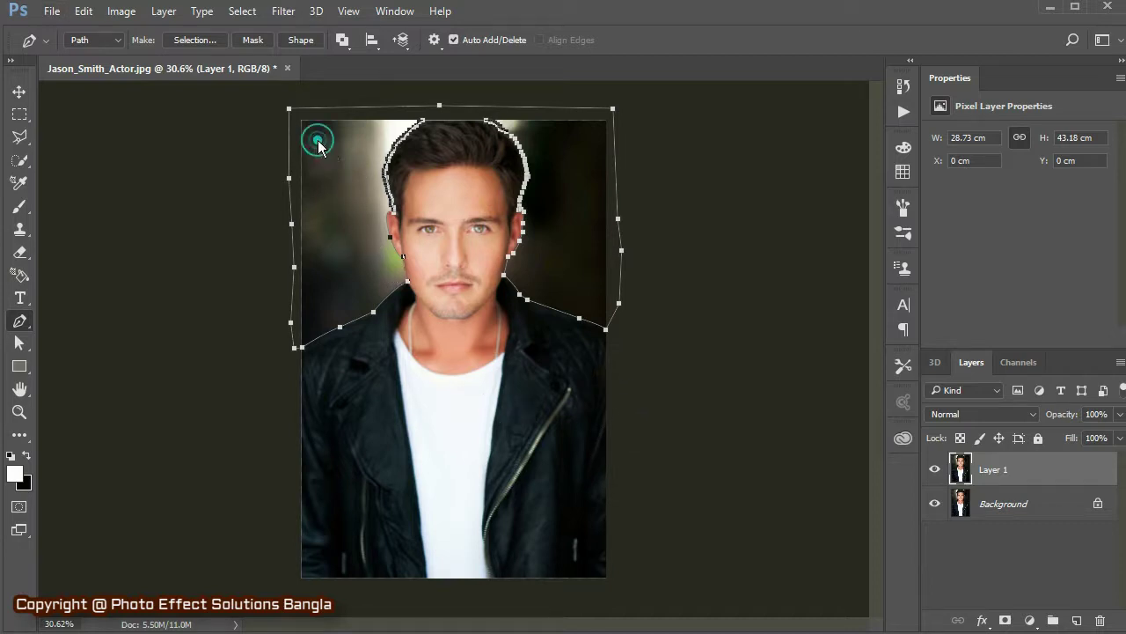
Convert the closed path into a selection using Make Selection with Feather Radius 0.
right_click(319, 143)
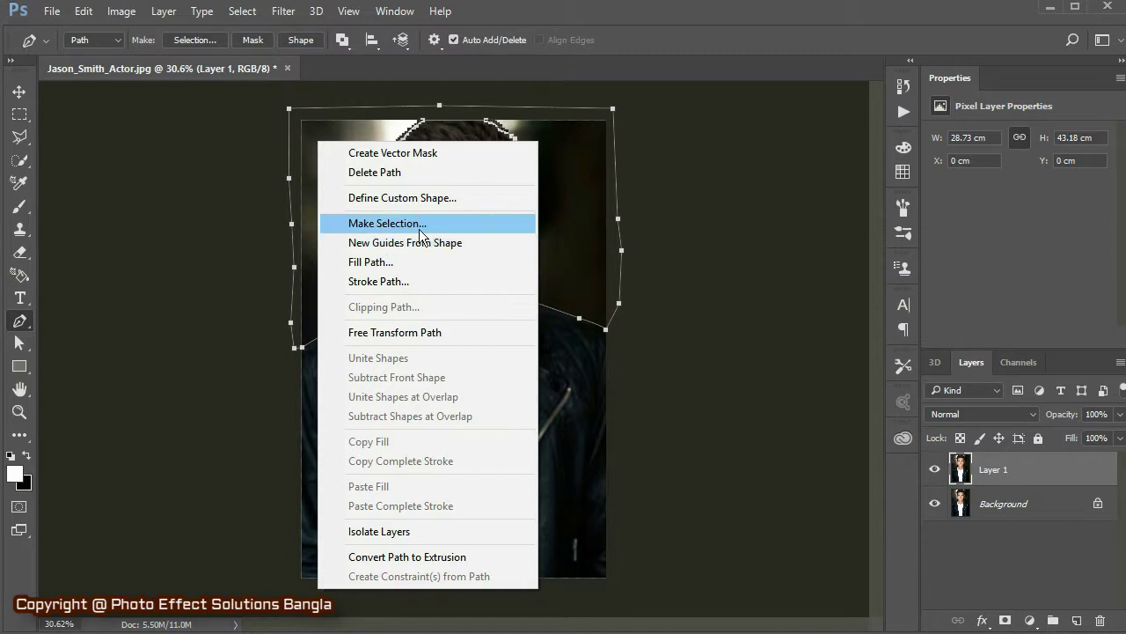
left_click(465, 226)
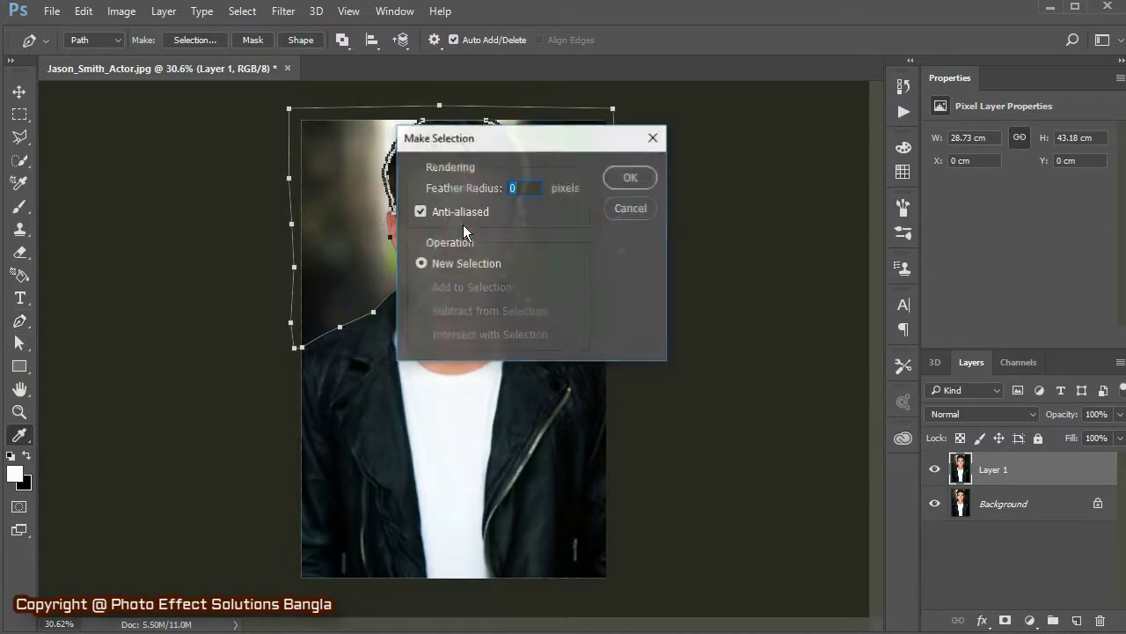
left_click(631, 178)
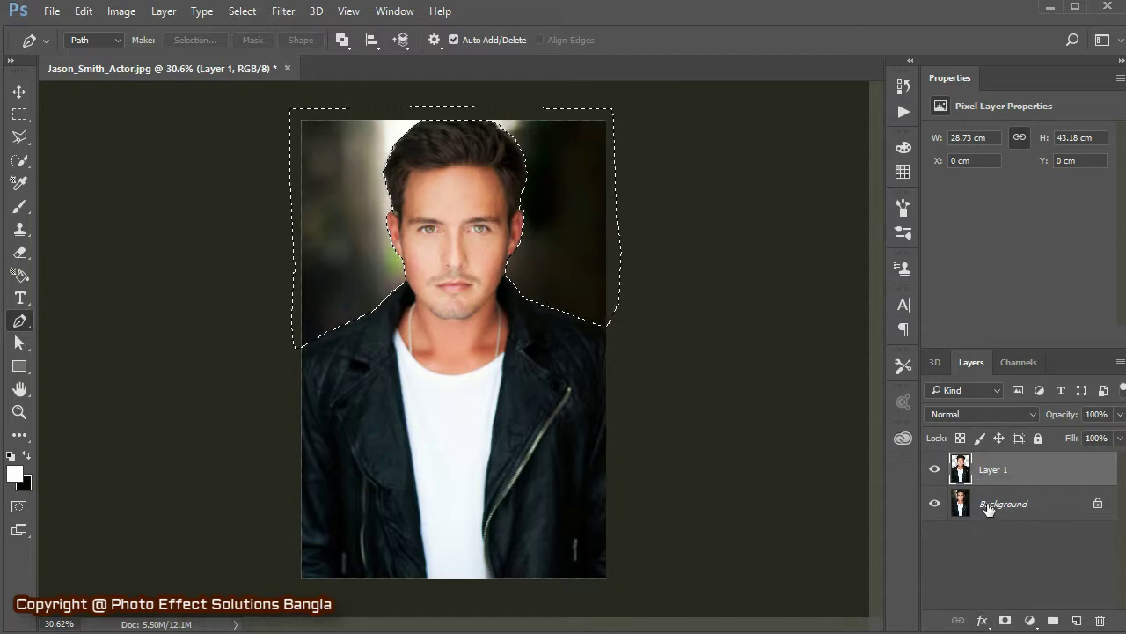
Hide the Background layer and deselect, leaving Layer 1's man on a transparent background.
left_click(935, 505)
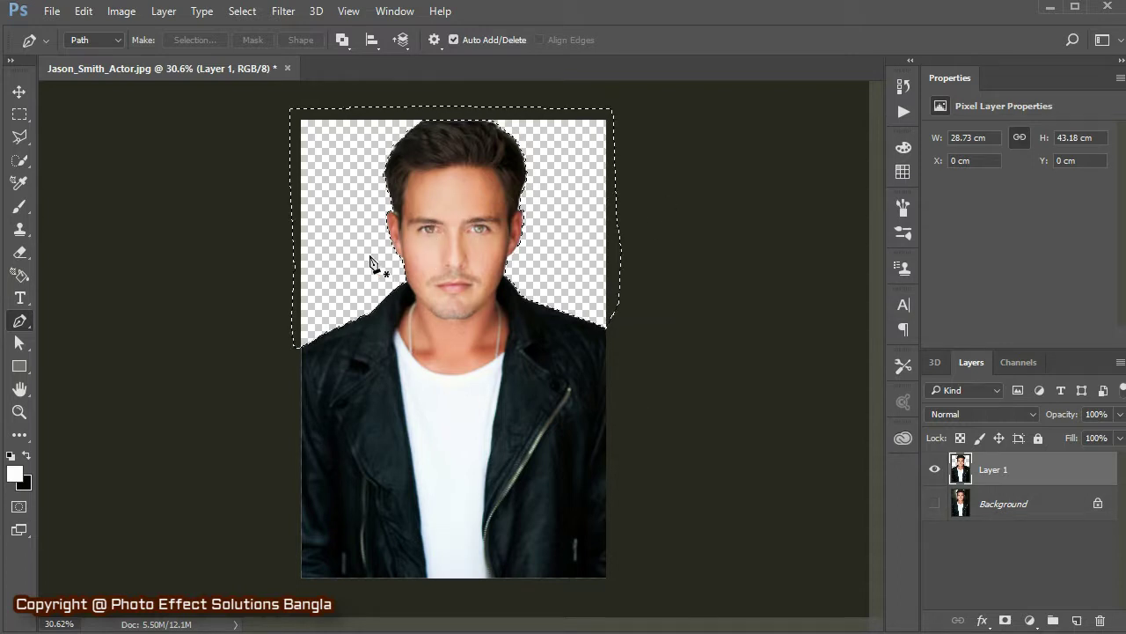
left_click(242, 13)
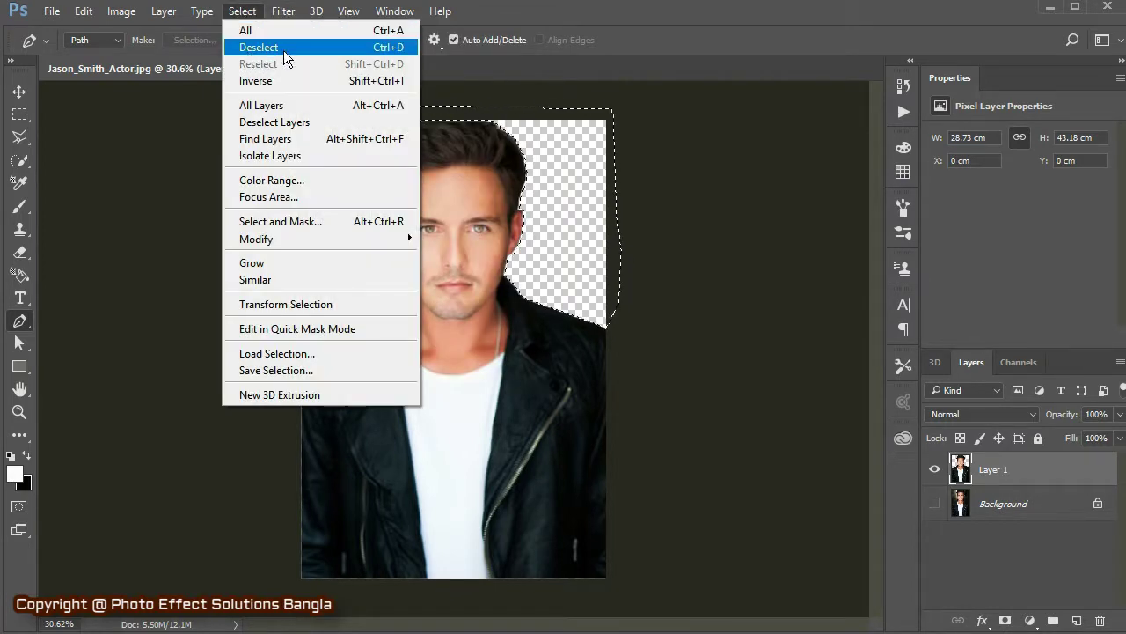
left_click(301, 49)
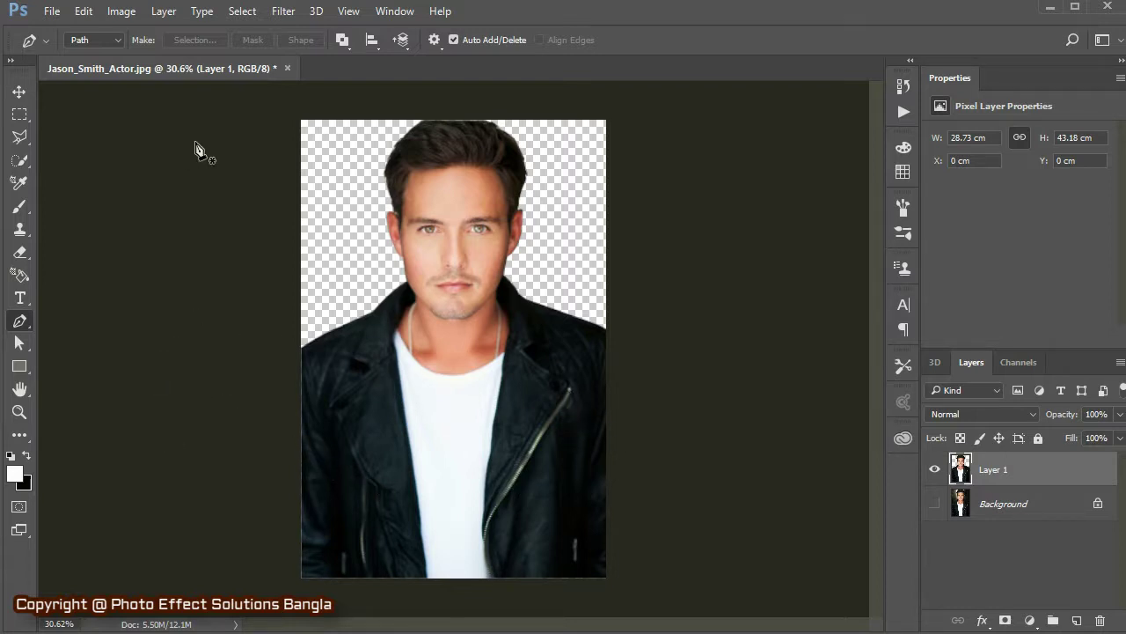
left_click(53, 11)
mouse_move(84, 116)
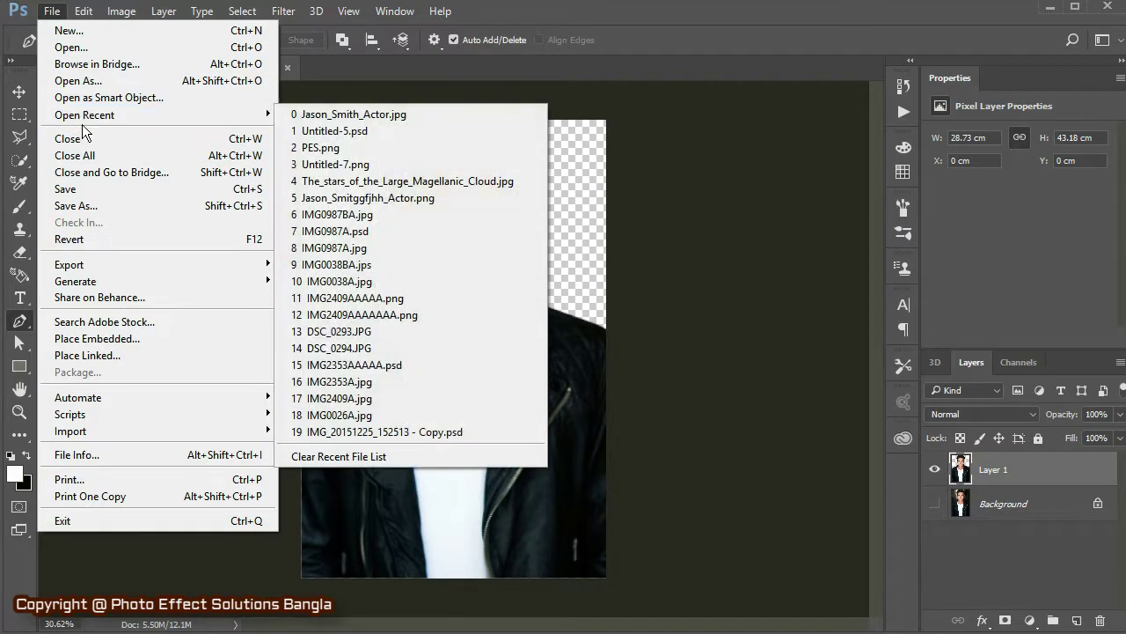
left_click(90, 206)
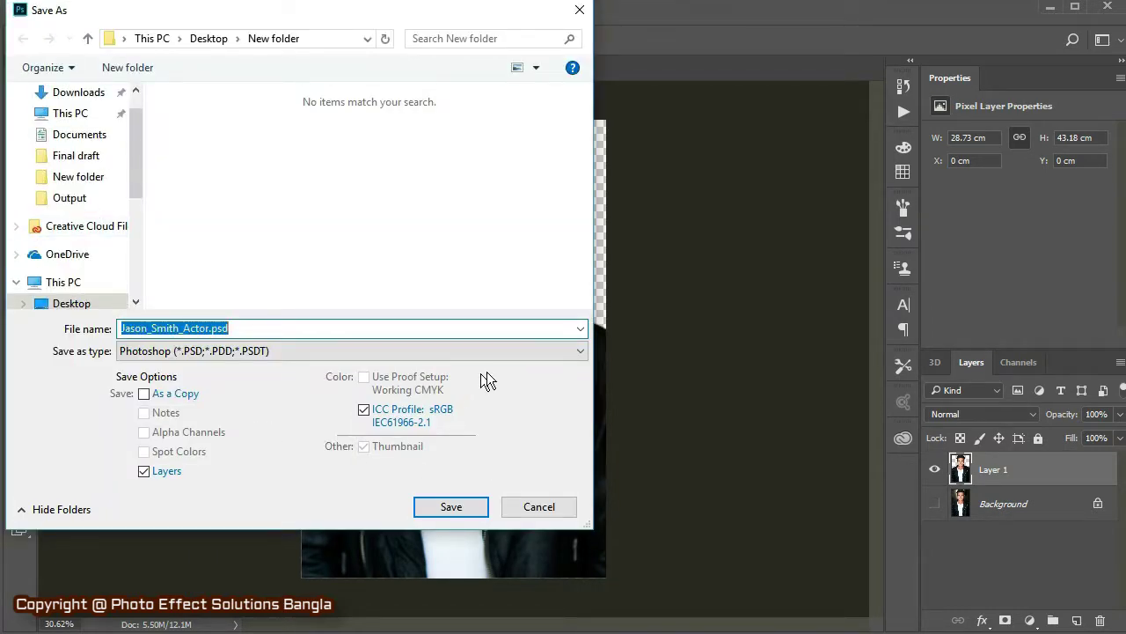
left_click(580, 352)
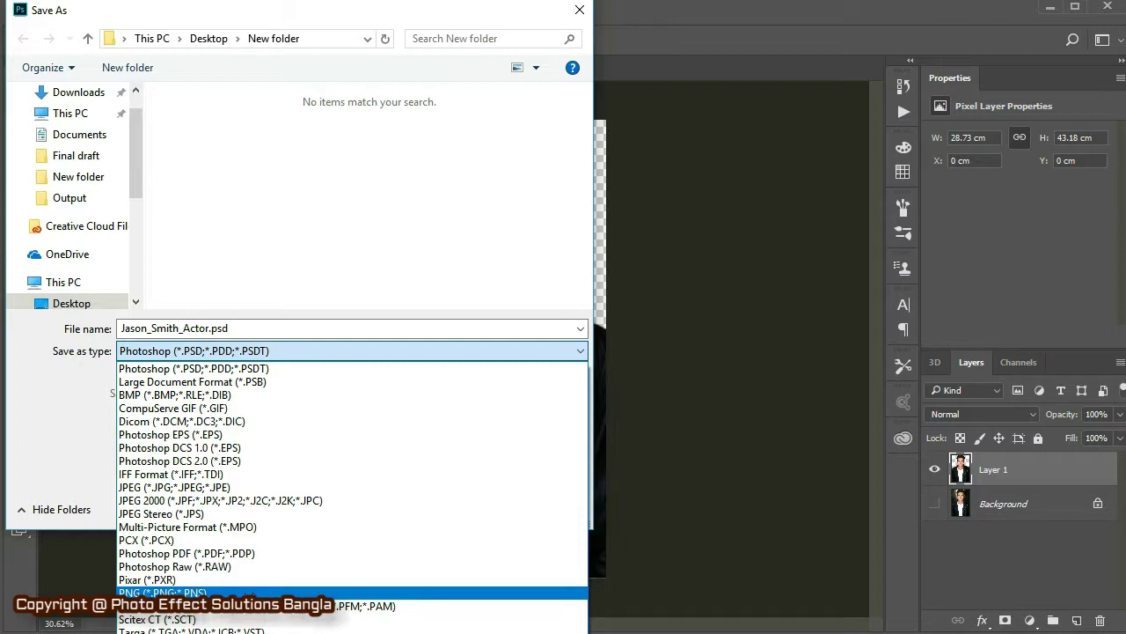
left_click(220, 592)
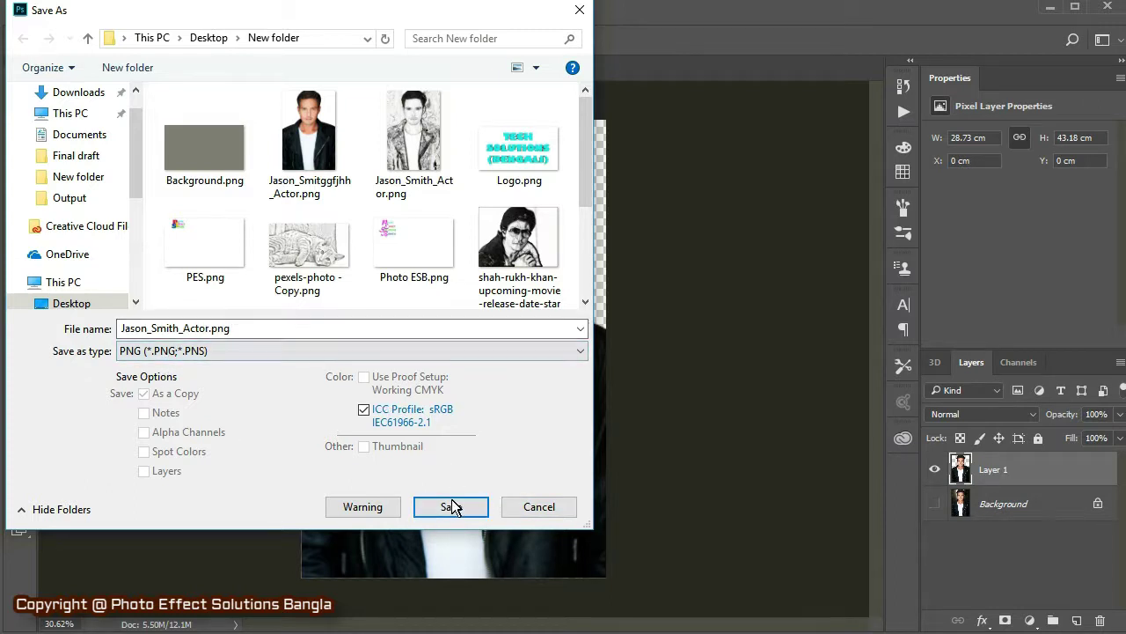
double_click(207, 327)
left_click(206, 327)
type("3245")
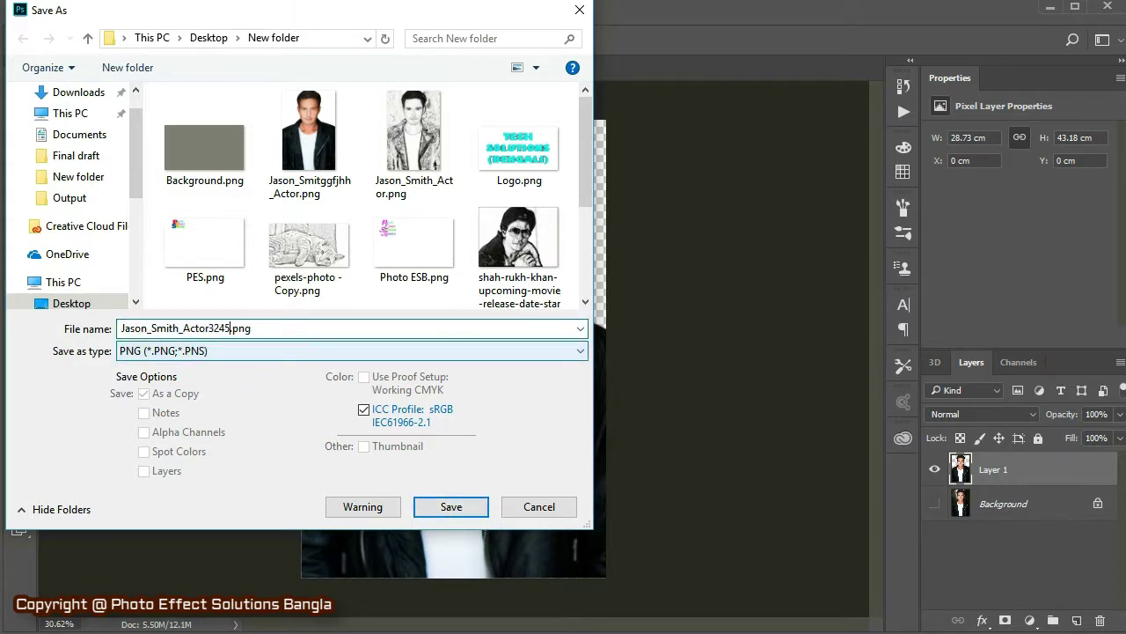
left_click(449, 506)
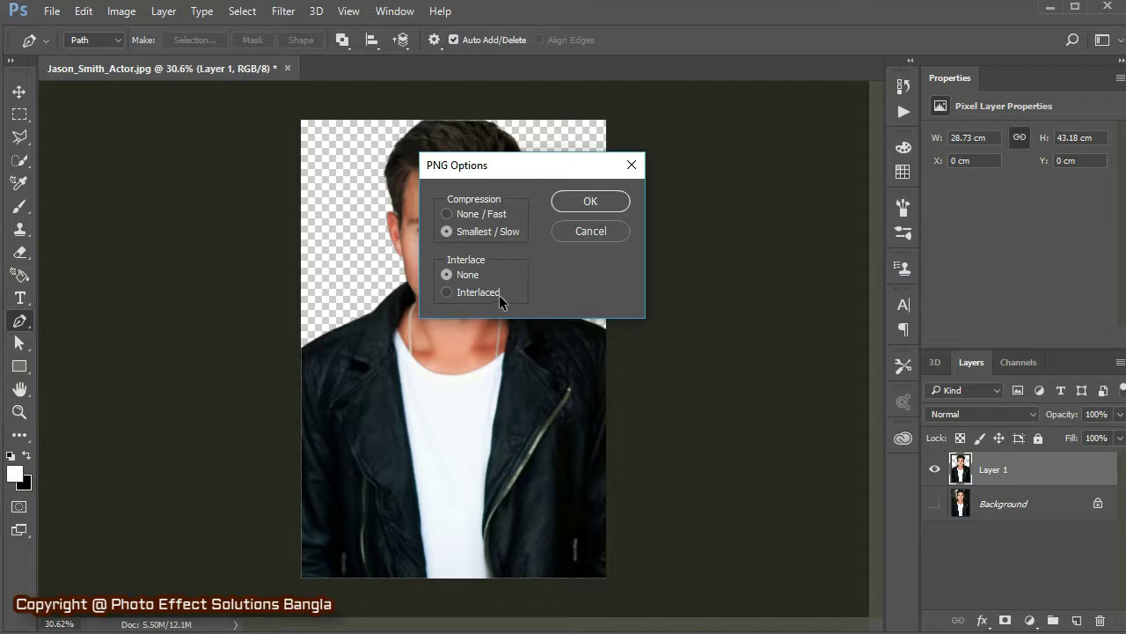
Accept the default PNG compression and interlace options, then nudge Layer 1 back into place.
left_click(600, 196)
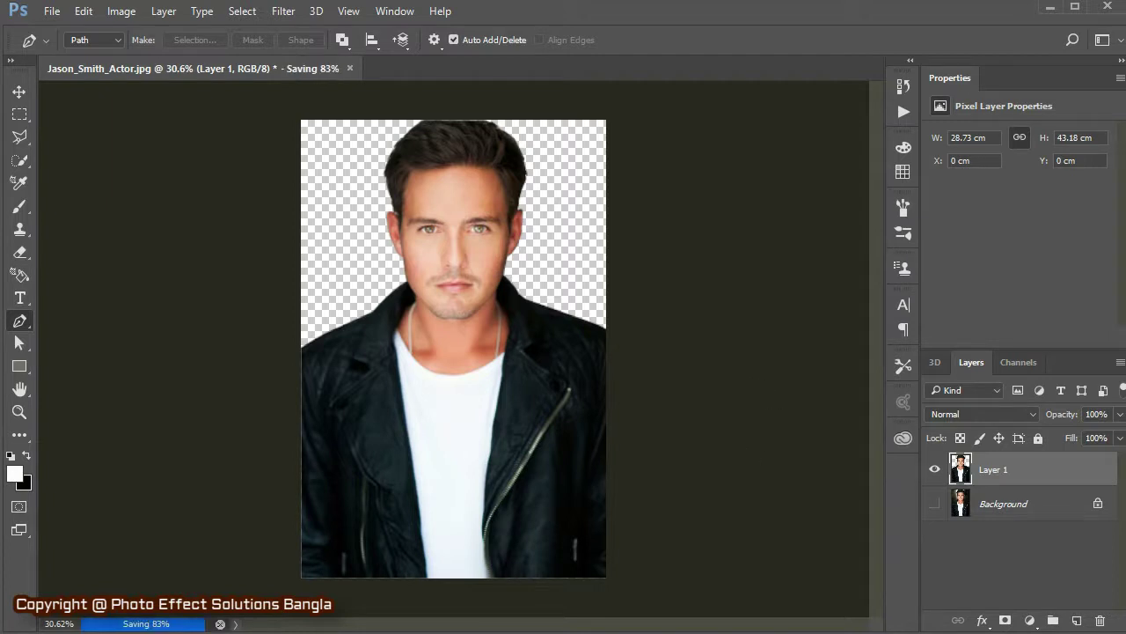
left_click(20, 92)
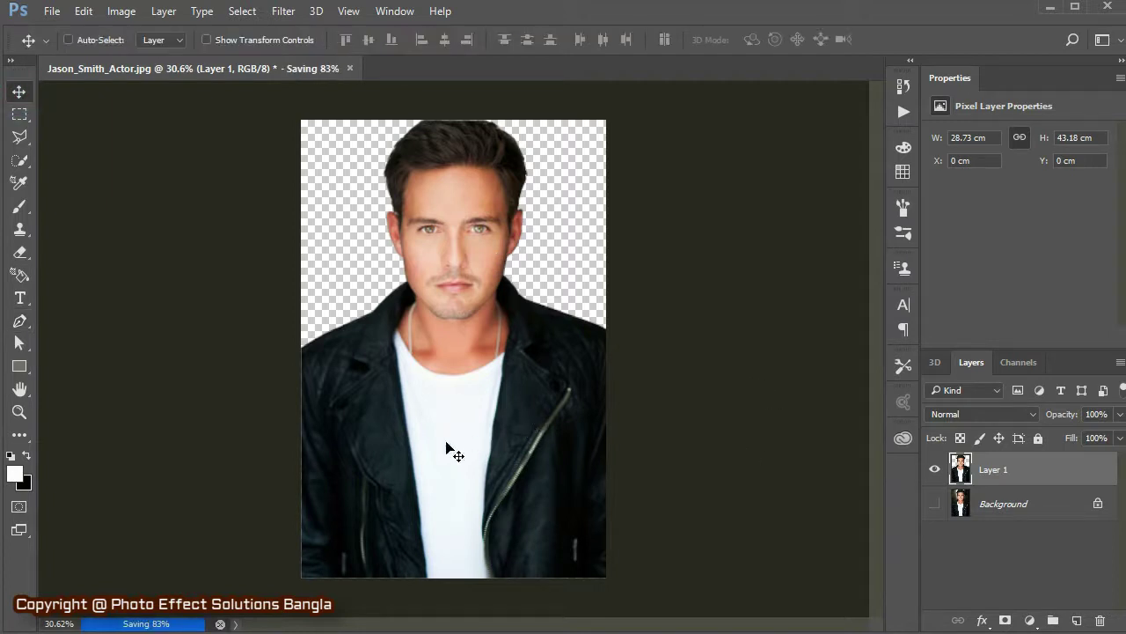
left_click_drag(437, 442, 433, 432)
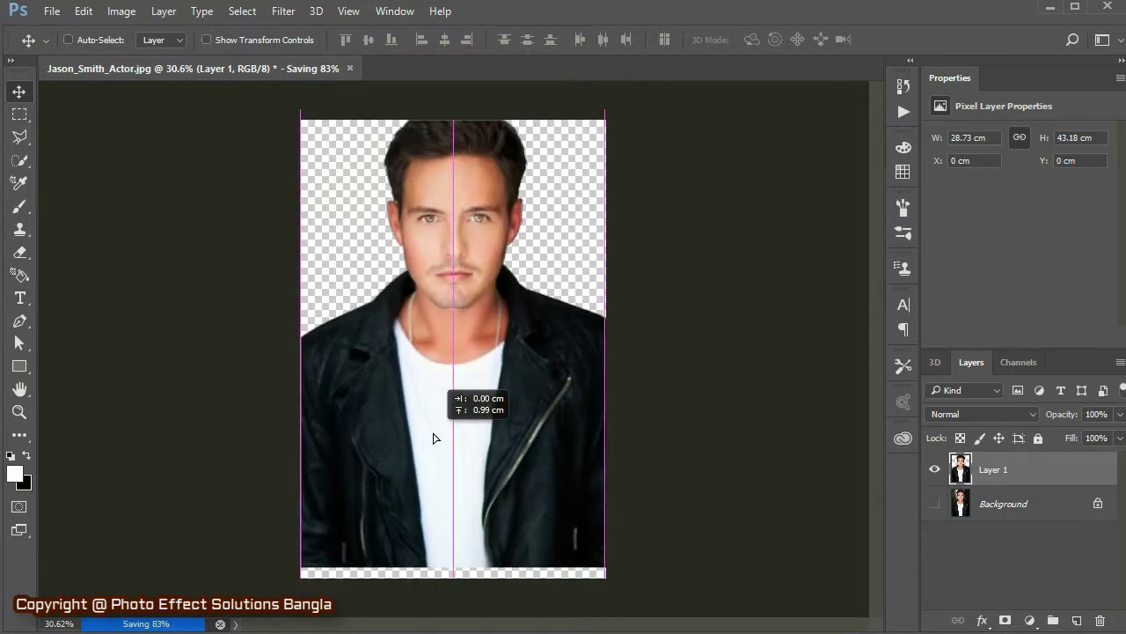
left_click_drag(433, 437, 435, 442)
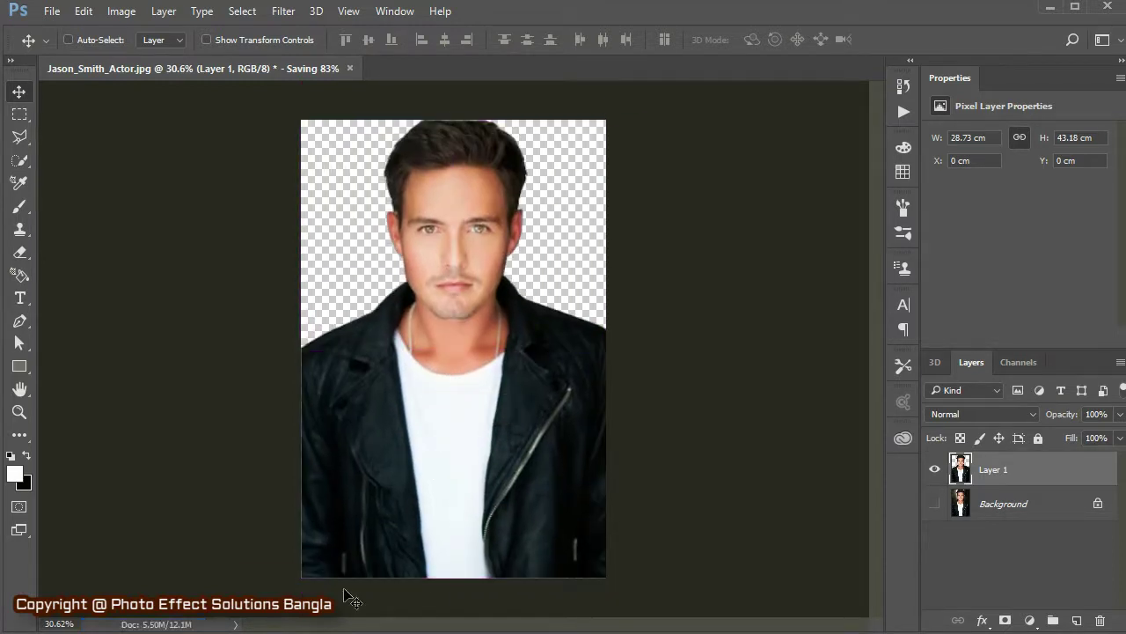